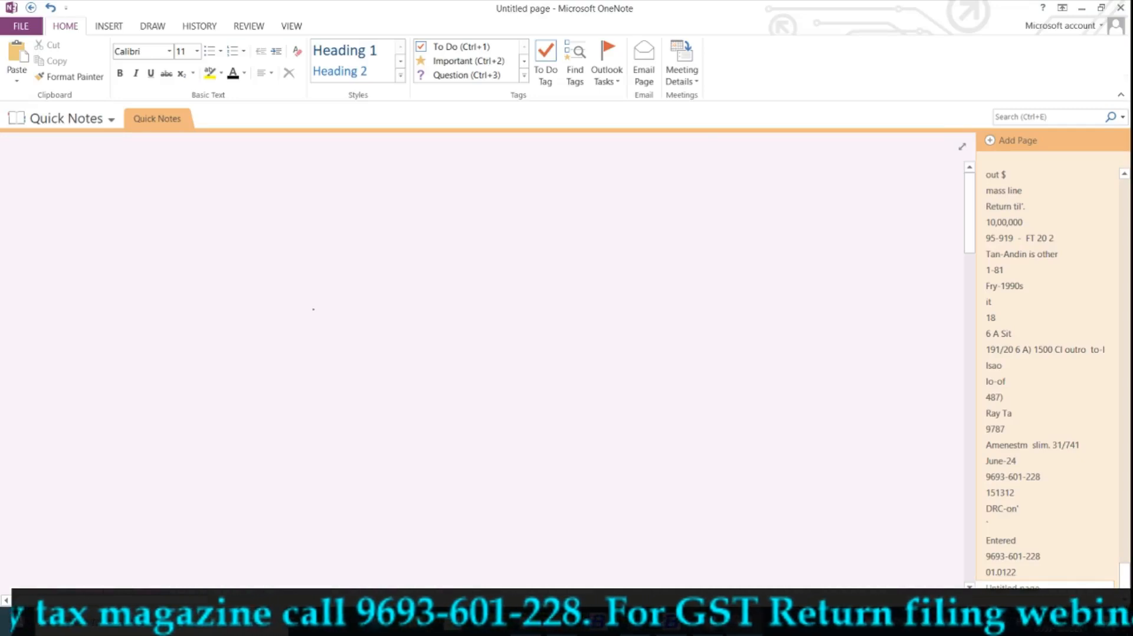
# Handwrite "DRC-03" on the blank notes page and underline the number
pyautogui.moveTo(224, 305)
pyautogui.mouseDown()
pyautogui.moveTo(236, 330)
pyautogui.moveTo(219, 303)
pyautogui.moveTo(288, 306)
pyautogui.moveTo(357, 259)
pyautogui.moveTo(384, 269)
pyautogui.moveTo(344, 311)
pyautogui.mouseUp()
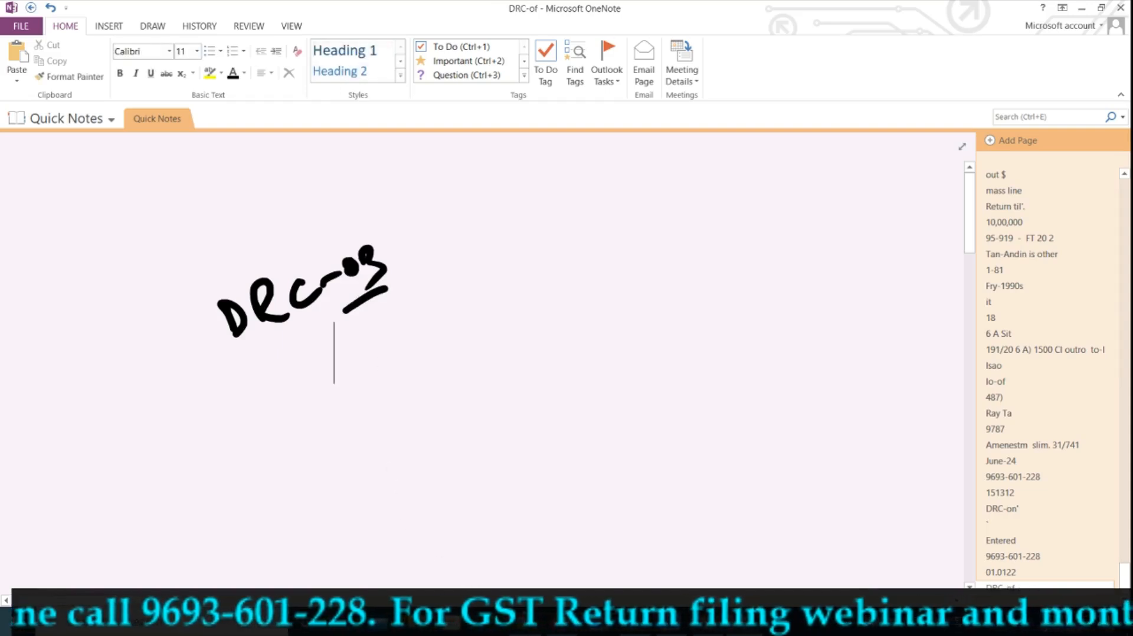
# Switch to Chrome and highlight the FORM GST DRC-03 title and the voluntary payment and show cause notice wording in its heading
pyautogui.click(522, 623)
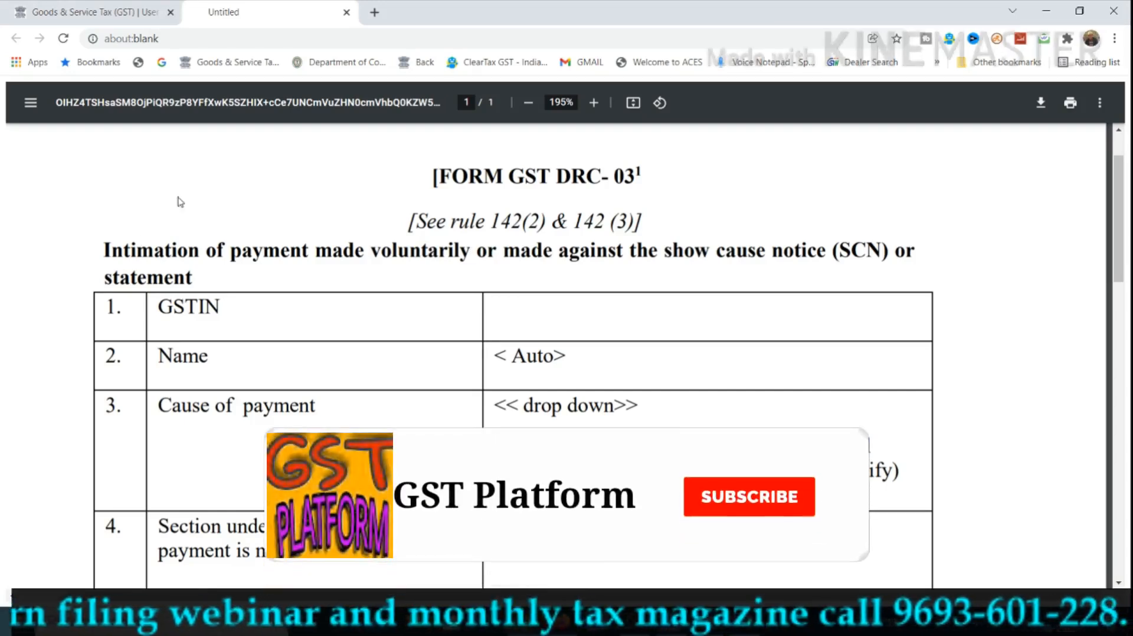
pyautogui.moveTo(439, 176); pyautogui.dragTo(608, 177)
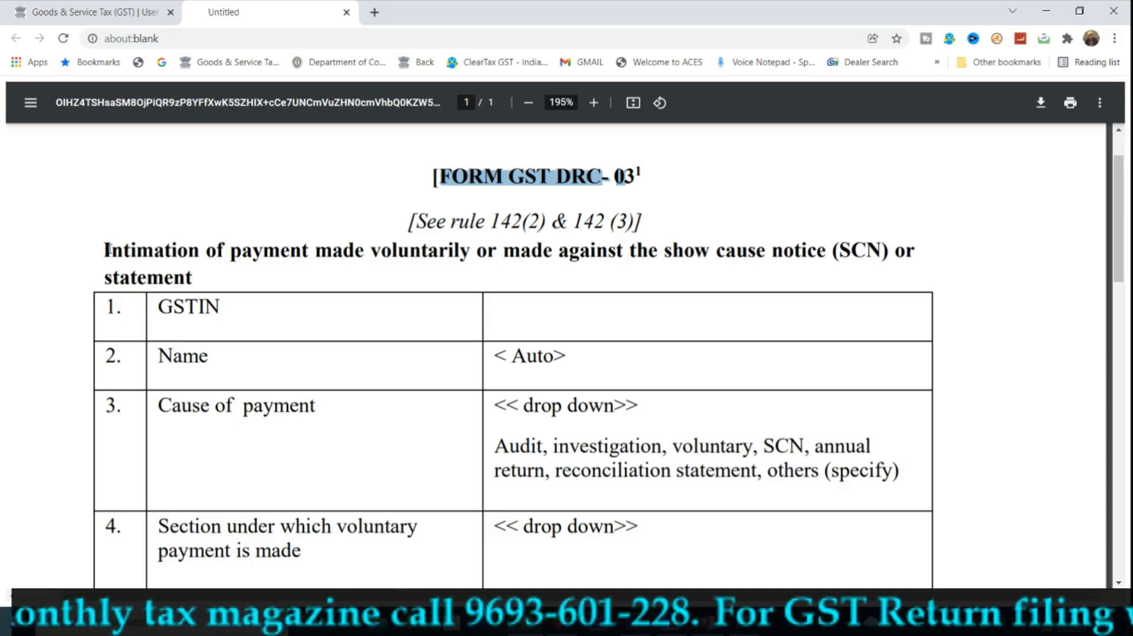
pyautogui.moveTo(103, 248); pyautogui.dragTo(464, 247)
pyautogui.moveTo(583, 248); pyautogui.dragTo(737, 250)
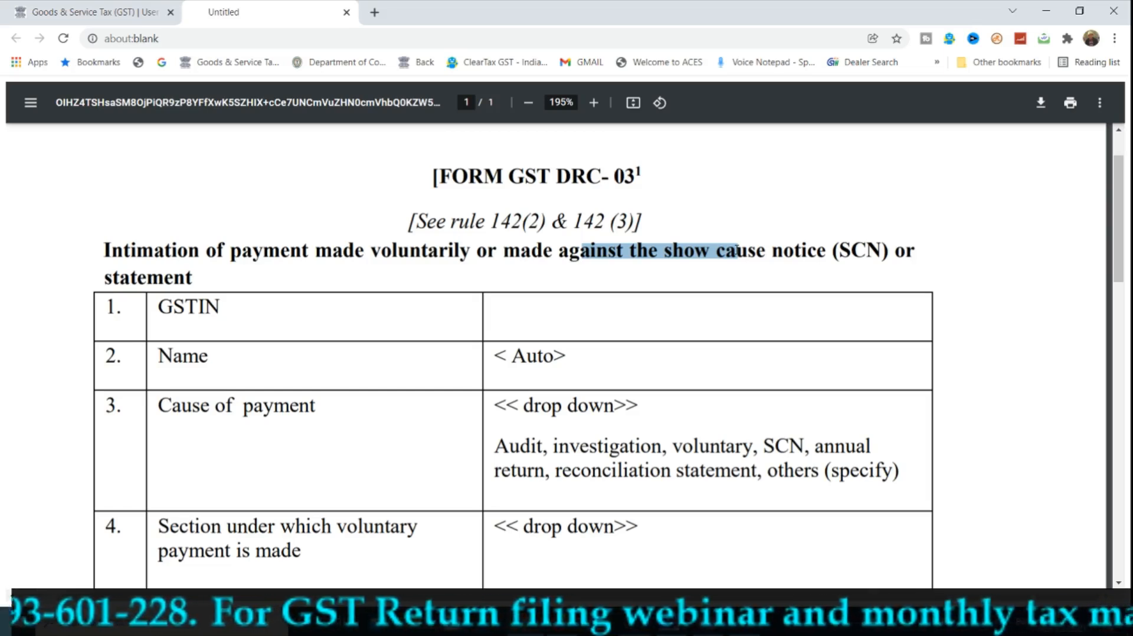
pyautogui.click(776, 627)
pyautogui.scroll(-5, 730, 379)
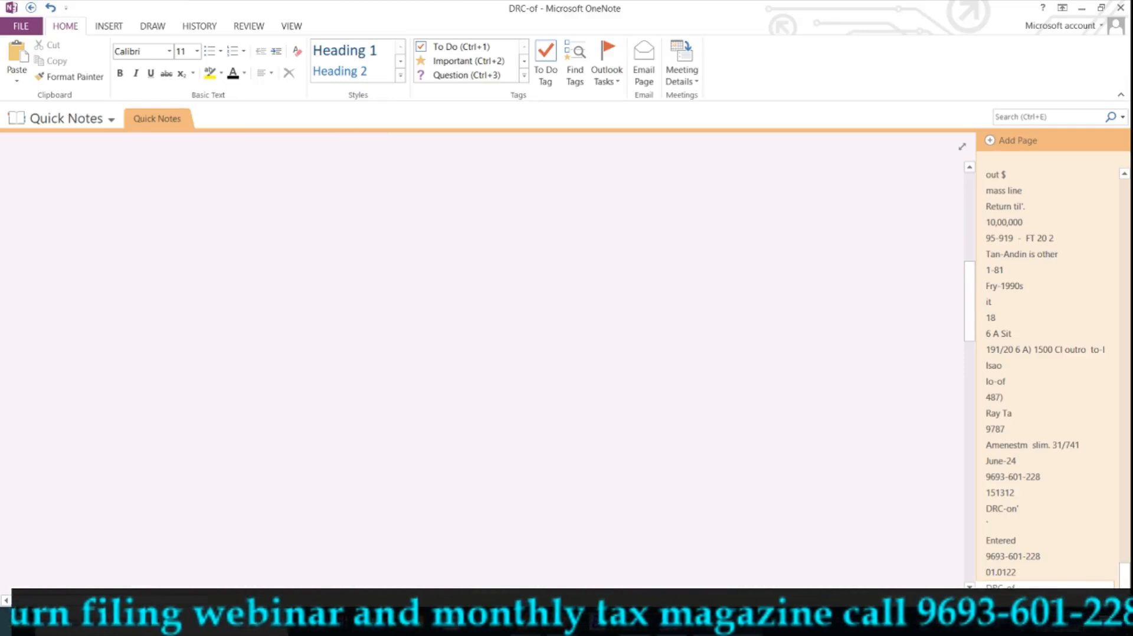
pyautogui.moveTo(525, 626)
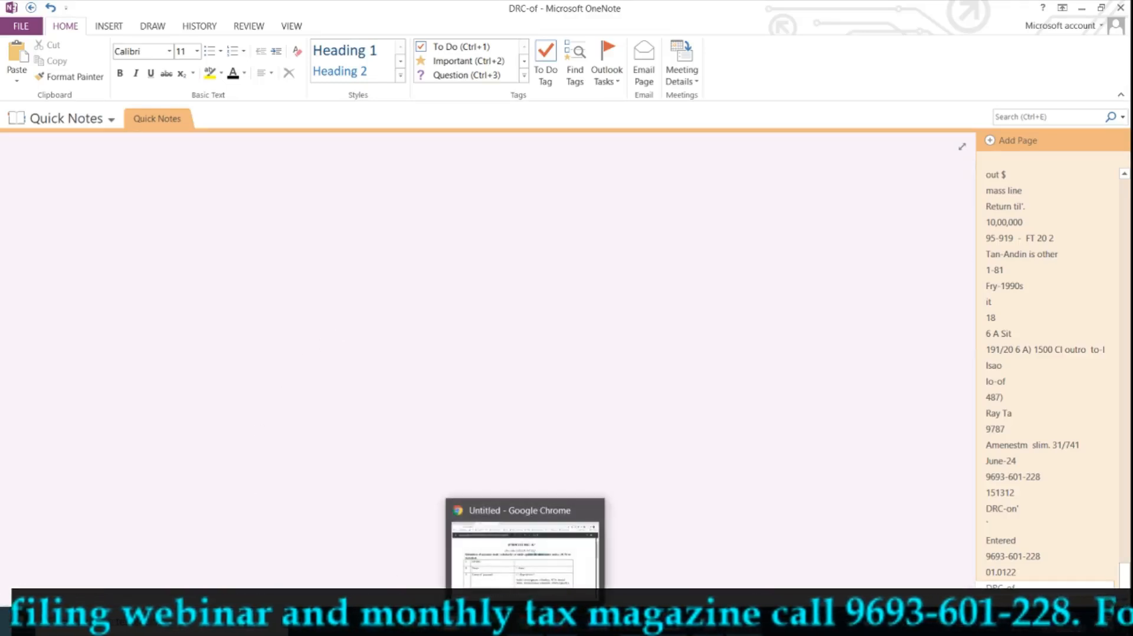
pyautogui.click(525, 625)
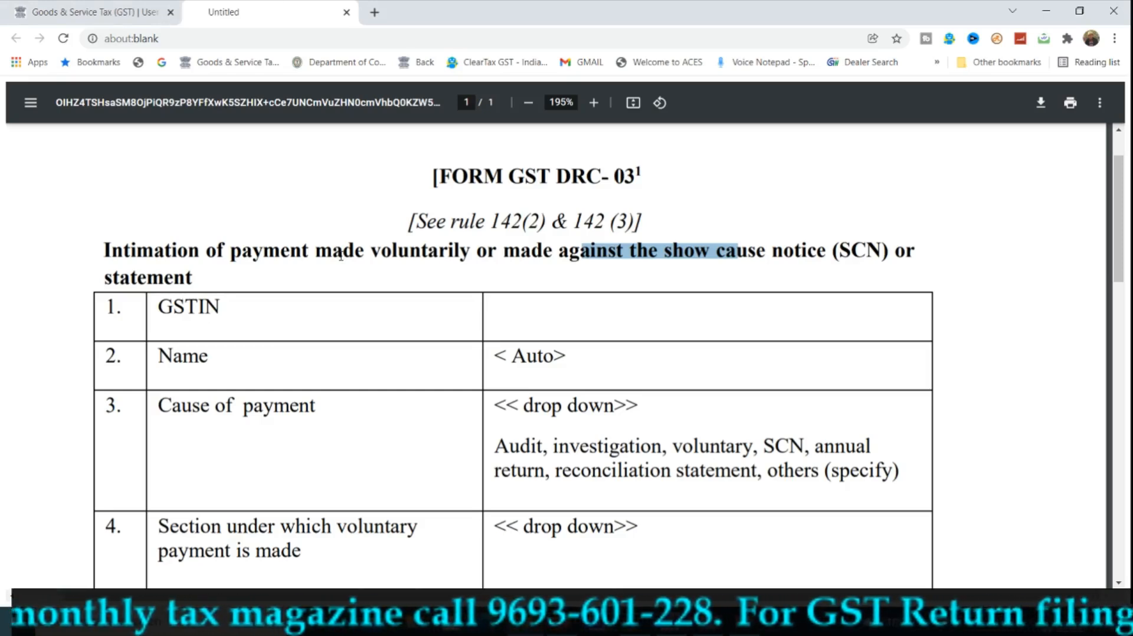
# Show the GST portal's Intimation Of Voluntary Payment page enlarged and highlight its heading up to "show cause notice (SCN)"
pyautogui.click(156, 8)
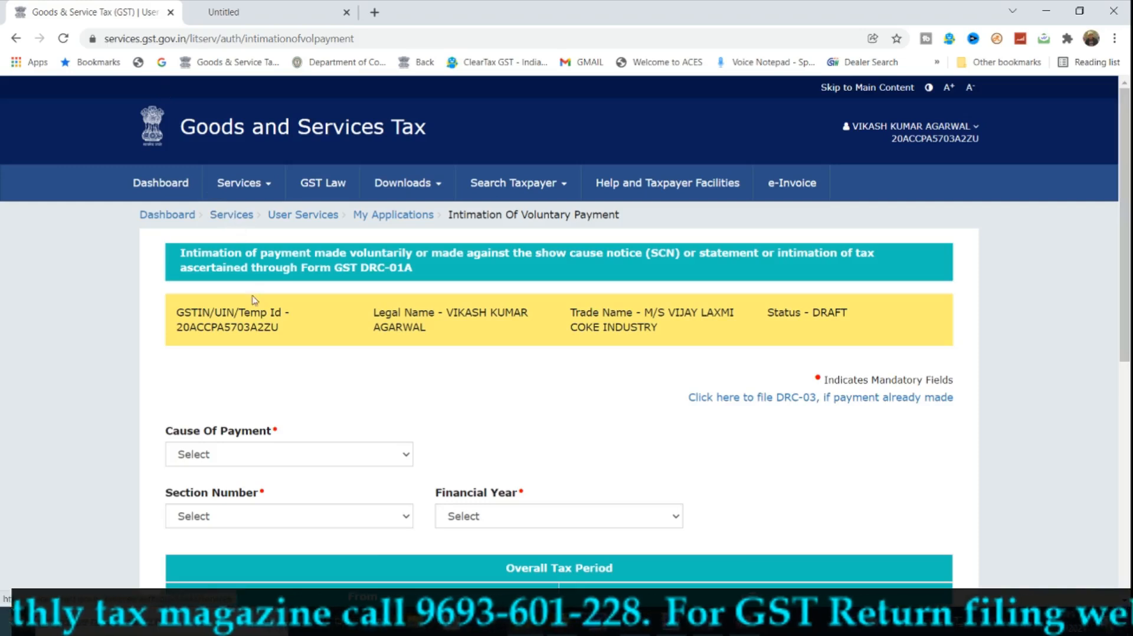
pyautogui.hotkey('ctrl', '+')
pyautogui.hotkey('ctrl', '+')
pyautogui.hotkey('ctrl', '+')
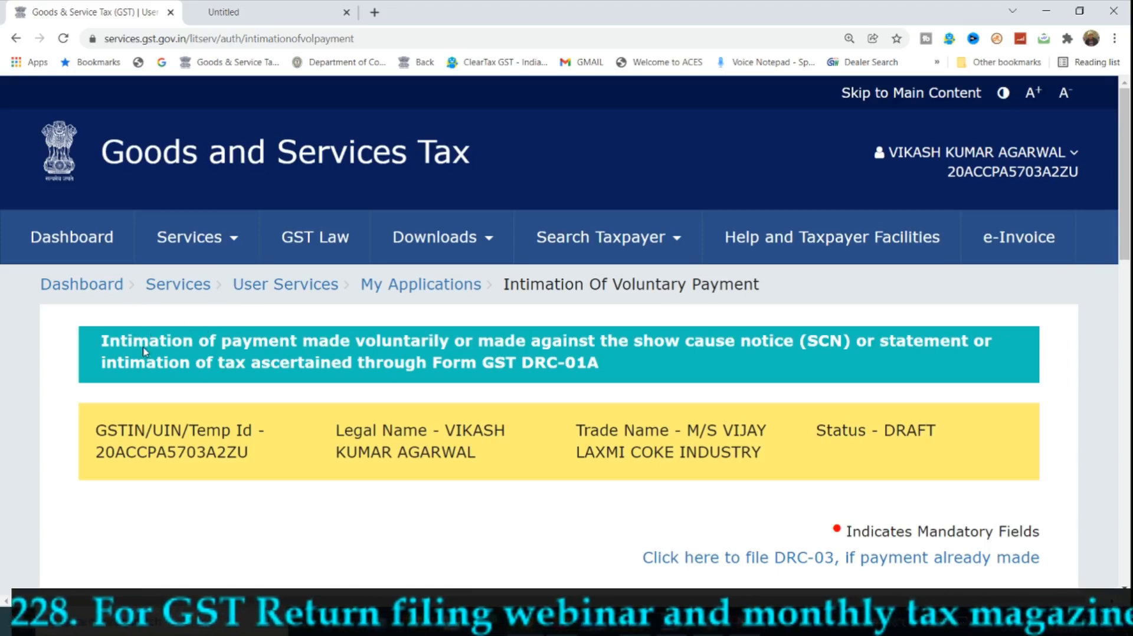
pyautogui.scroll(-5, 367, 356)
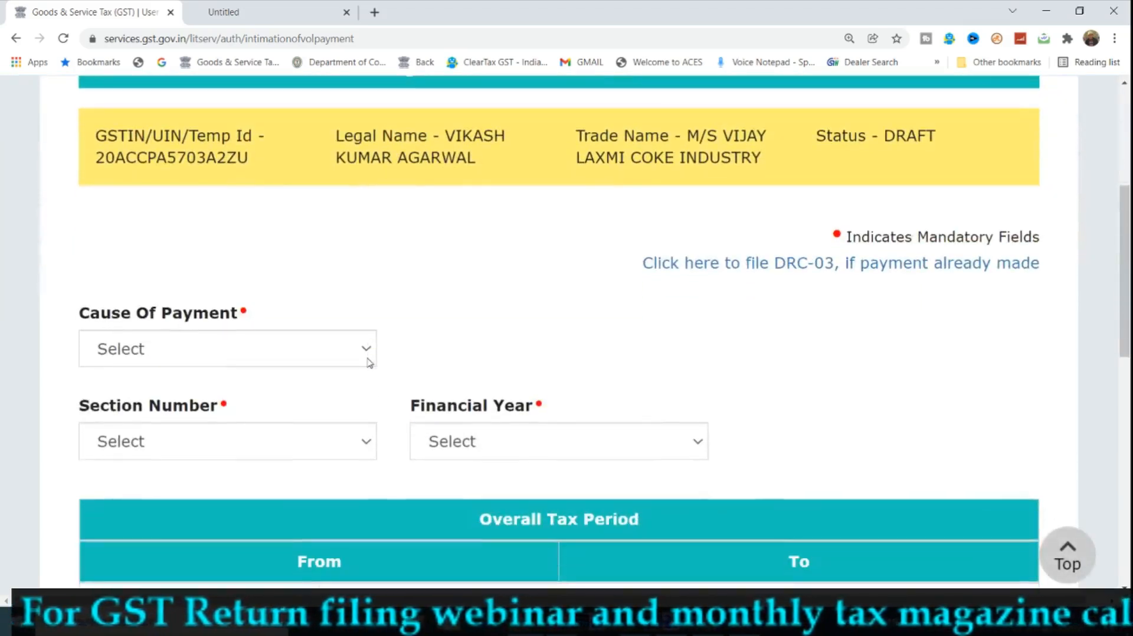
pyautogui.scroll(5, 367, 365)
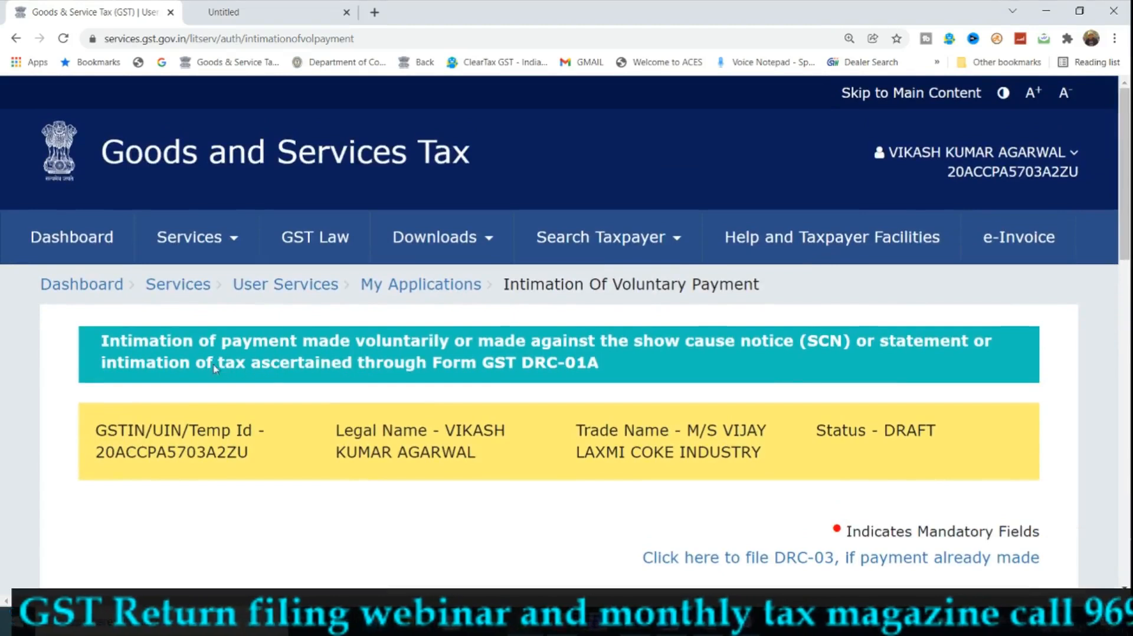
pyautogui.moveTo(131, 345); pyautogui.dragTo(847, 345)
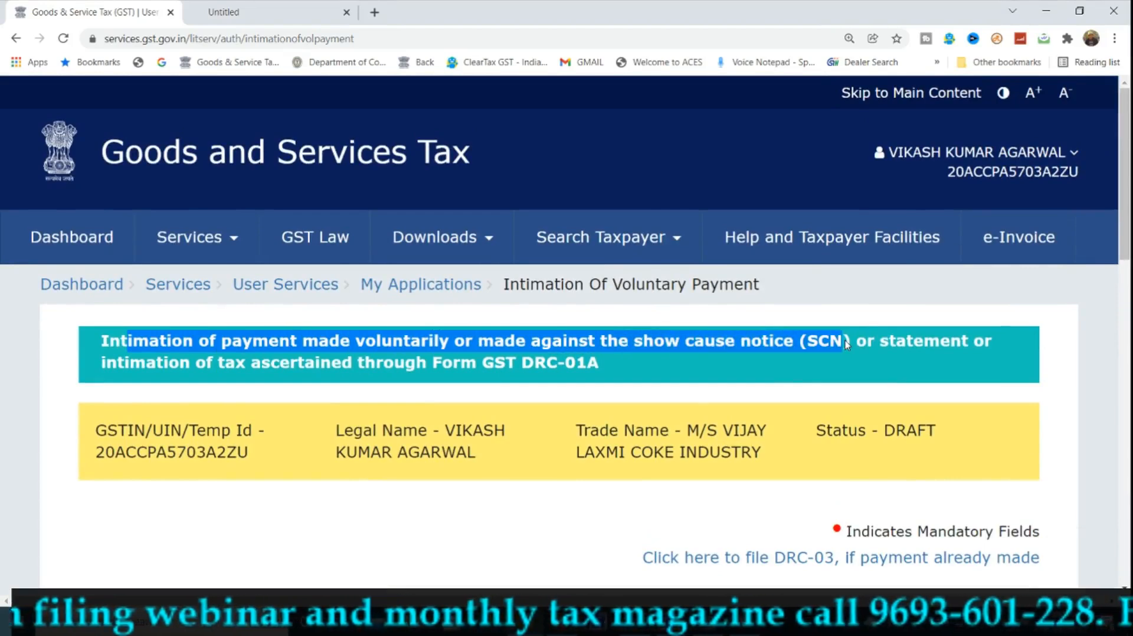
# Compare the PDF form's heading with the portal's and highlight the portal's added wording "tax ascertained through Form GST DRC-01A"
pyautogui.click(333, 8)
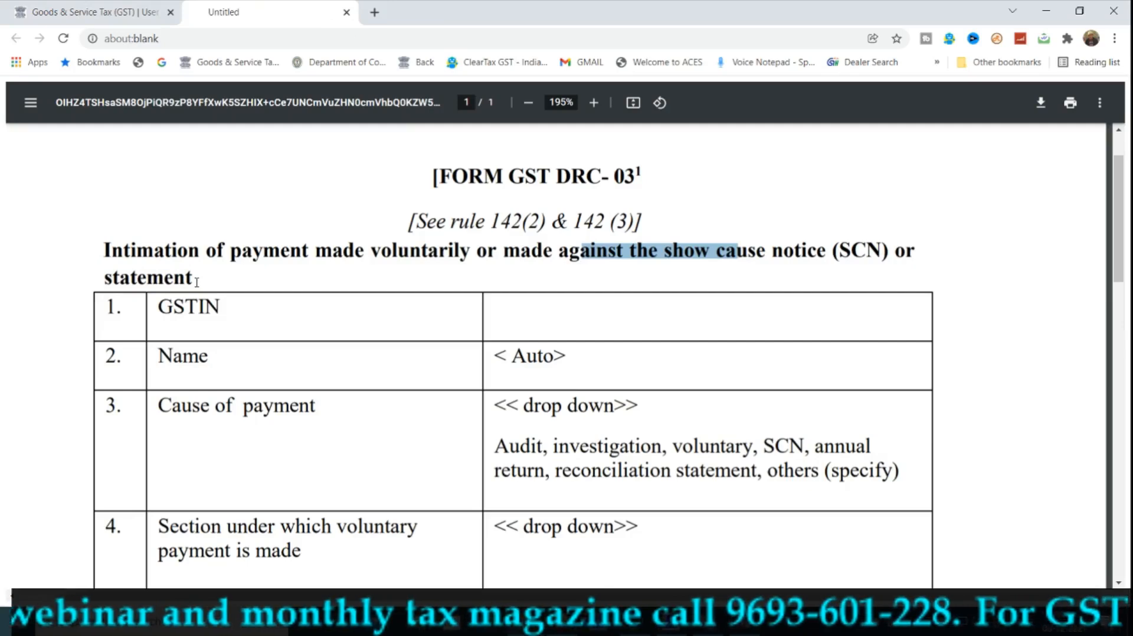
pyautogui.click(106, 7)
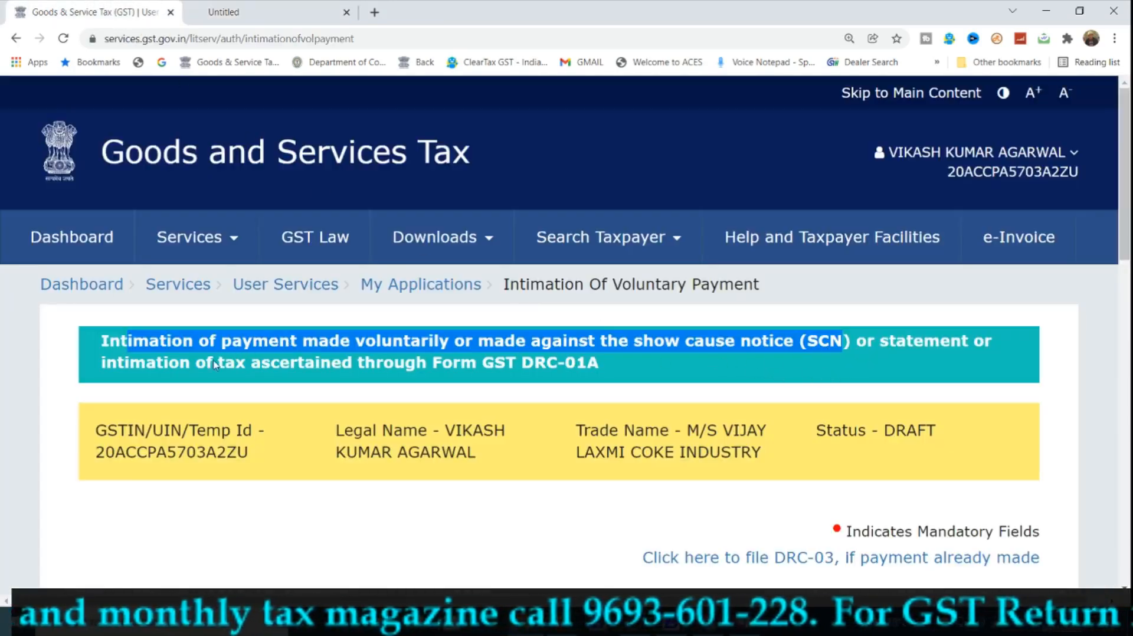
pyautogui.moveTo(206, 363); pyautogui.dragTo(597, 366)
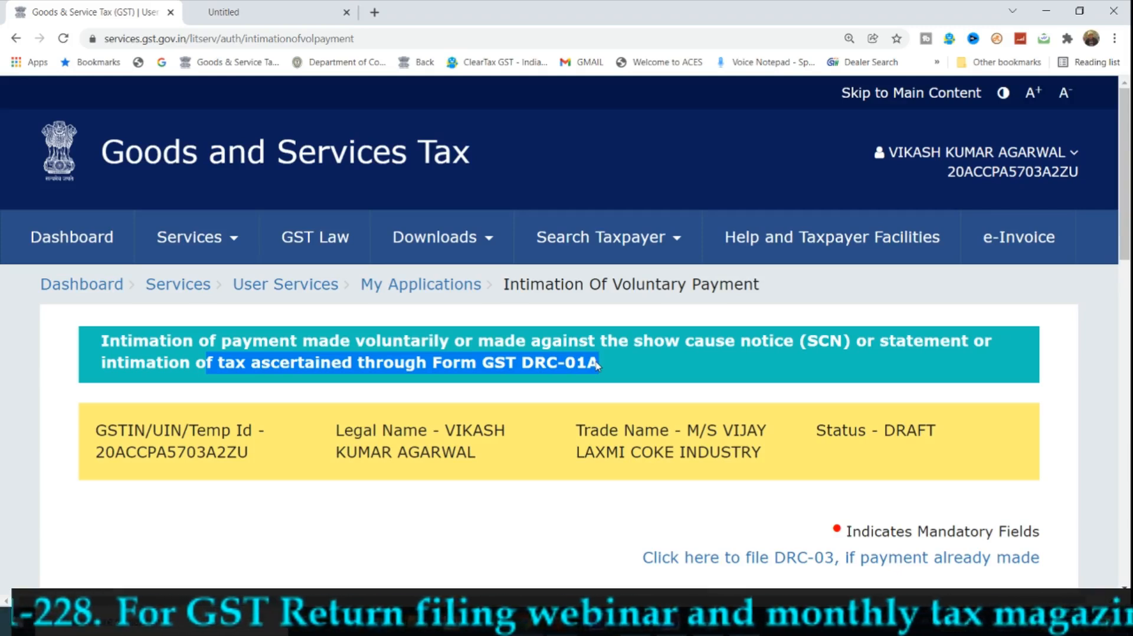
# Switch to OneNote and handwrite the contact phone number on an empty area of the page
pyautogui.hotkey('alt', 'Tab')
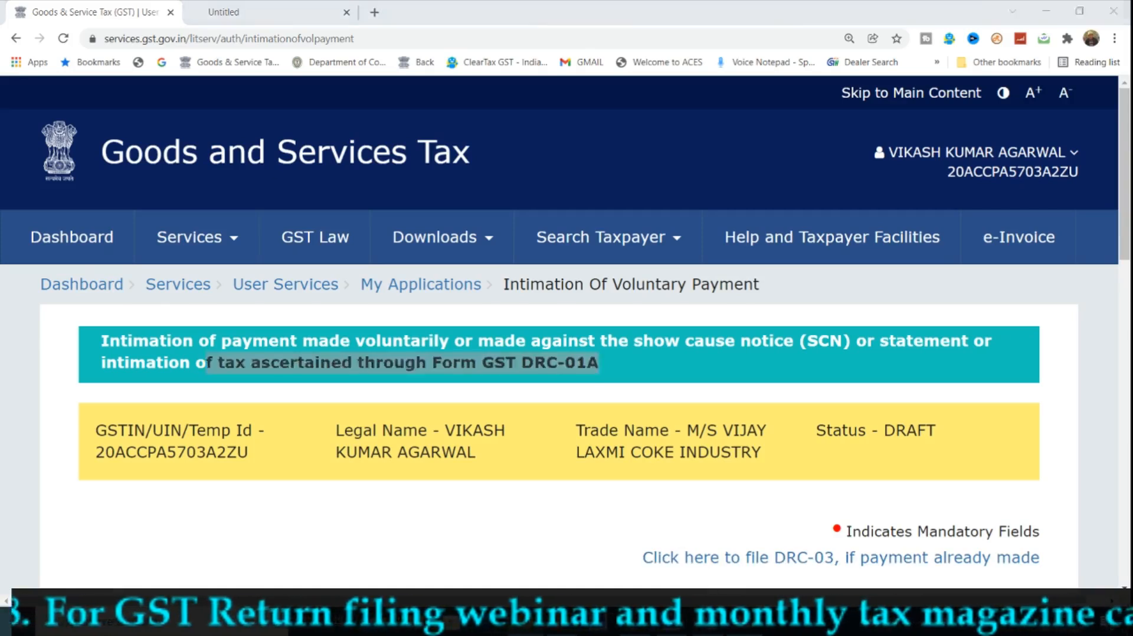
pyautogui.scroll(-3, 664, 332)
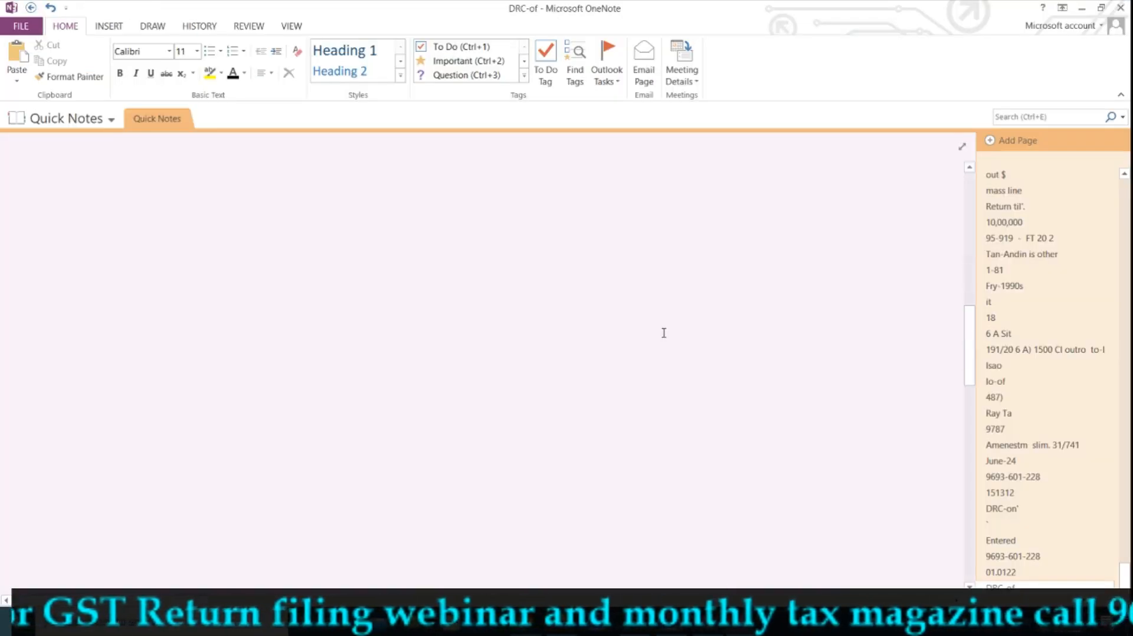
pyautogui.moveTo(255, 232); pyautogui.dragTo(252, 286)
pyautogui.click(315, 216)
pyautogui.moveTo(290, 224)
pyautogui.mouseDown()
pyautogui.moveTo(277, 254)
pyautogui.moveTo(313, 254)
pyautogui.mouseUp()
pyautogui.moveTo(332, 211)
pyautogui.mouseDown()
pyautogui.moveTo(339, 250)
pyautogui.moveTo(388, 216)
pyautogui.mouseUp()
pyautogui.moveTo(410, 199)
pyautogui.mouseDown()
pyautogui.moveTo(407, 229)
pyautogui.moveTo(442, 219)
pyautogui.moveTo(466, 236)
pyautogui.mouseUp()
pyautogui.moveTo(476, 230)
pyautogui.mouseDown()
pyautogui.moveTo(497, 217)
pyautogui.moveTo(529, 228)
pyautogui.mouseUp()
pyautogui.moveTo(538, 204)
pyautogui.mouseDown()
pyautogui.moveTo(540, 226)
pyautogui.moveTo(572, 222)
pyautogui.mouseUp()
pyautogui.moveTo(597, 188)
pyautogui.mouseDown()
pyautogui.moveTo(590, 211)
pyautogui.moveTo(599, 197)
pyautogui.mouseUp()
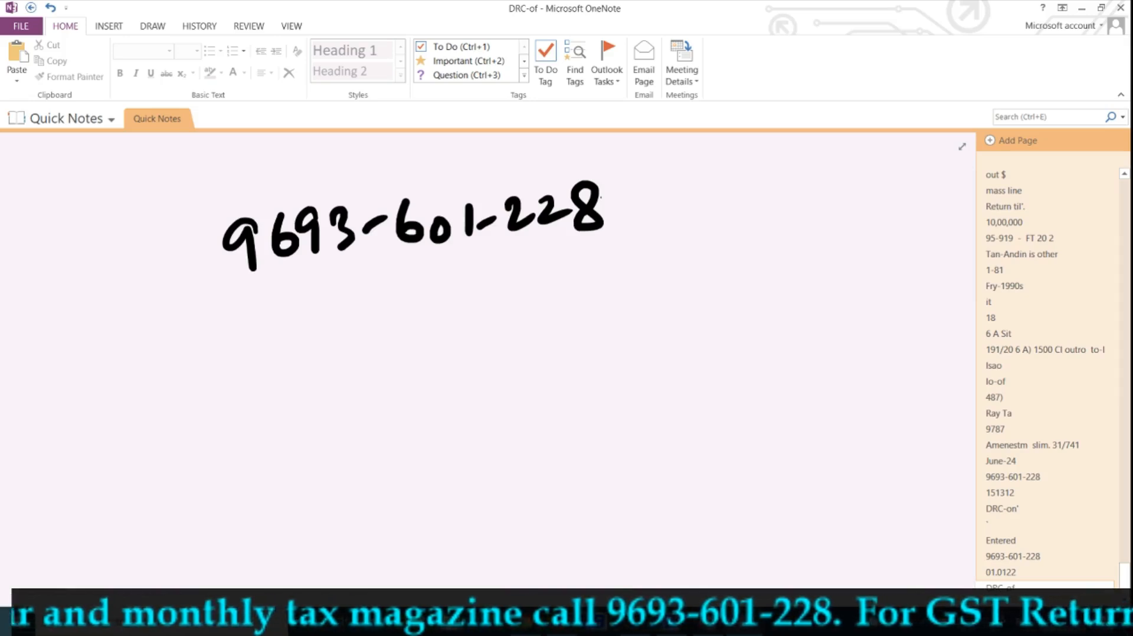
# Handwrite "December" below the phone number and underline the end of the word
pyautogui.moveTo(288, 378); pyautogui.dragTo(301, 418)
pyautogui.moveTo(319, 391); pyautogui.dragTo(333, 396)
pyautogui.moveTo(363, 361); pyautogui.dragTo(361, 394)
pyautogui.moveTo(378, 351)
pyautogui.mouseDown()
pyautogui.moveTo(382, 372)
pyautogui.moveTo(463, 352)
pyautogui.moveTo(521, 319)
pyautogui.mouseUp()
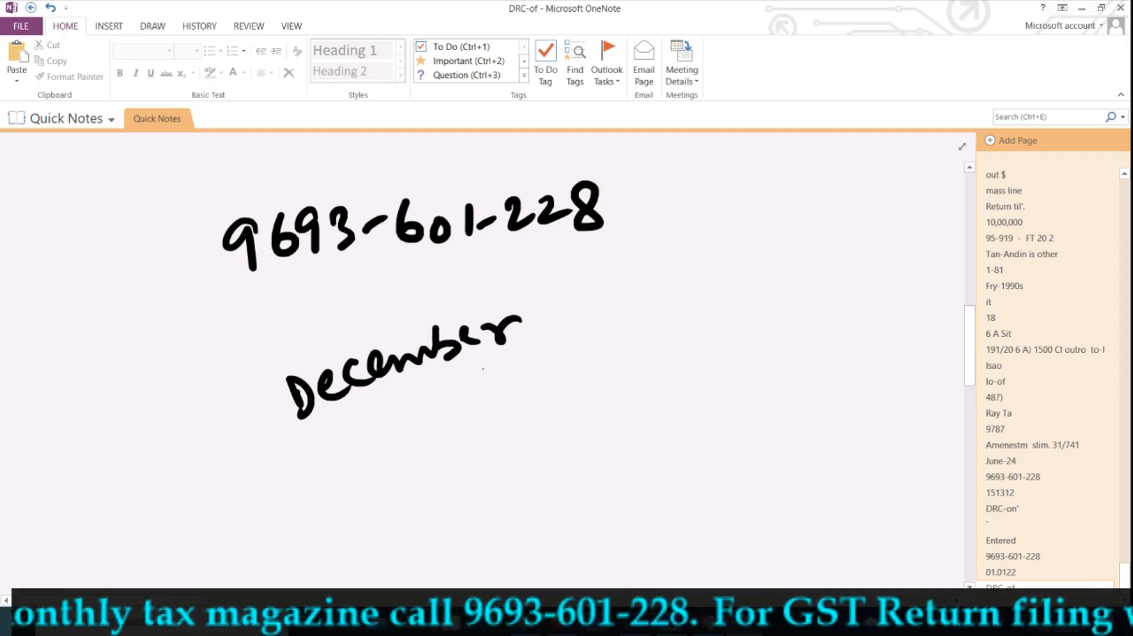
pyautogui.moveTo(472, 380); pyautogui.dragTo(534, 346)
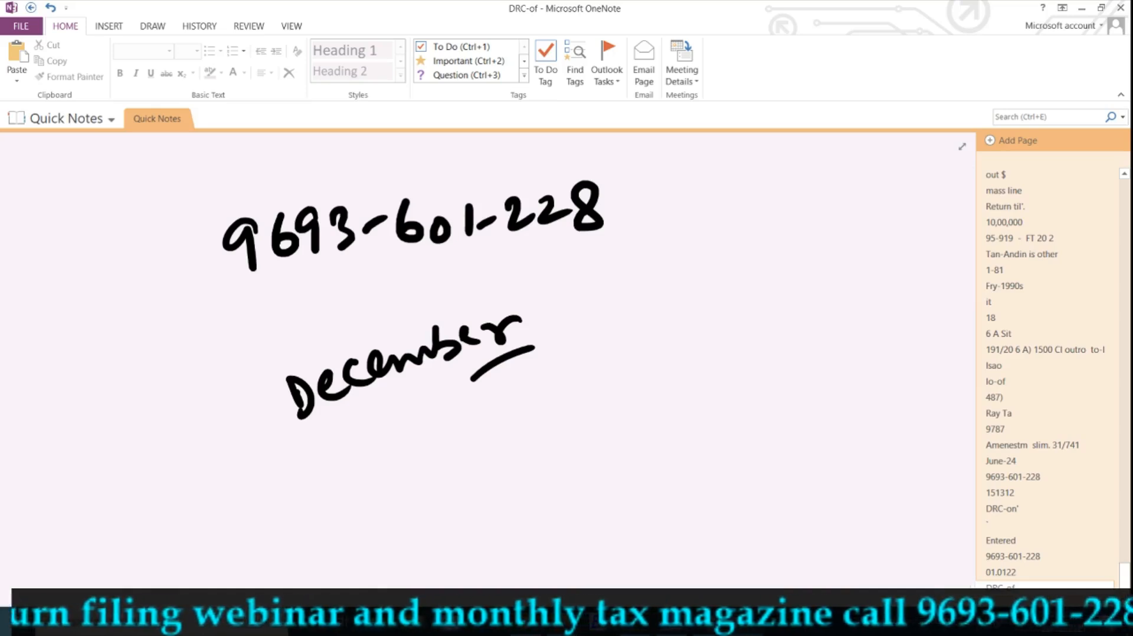
pyautogui.click(498, 376)
# Return to Chrome and review the cause of payment options in the PDF form, highlighting SCN and reconciliation statement
pyautogui.hotkey('alt', 'Tab')
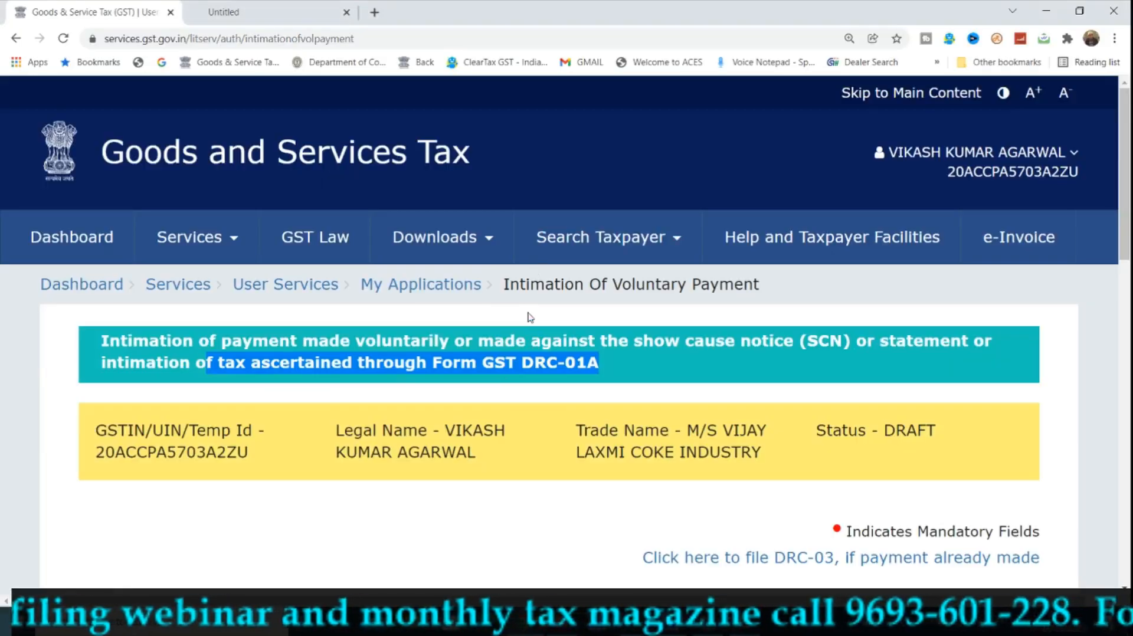
pyautogui.scroll(-2, 529, 378)
pyautogui.click(529, 378)
pyautogui.scroll(-1, 529, 379)
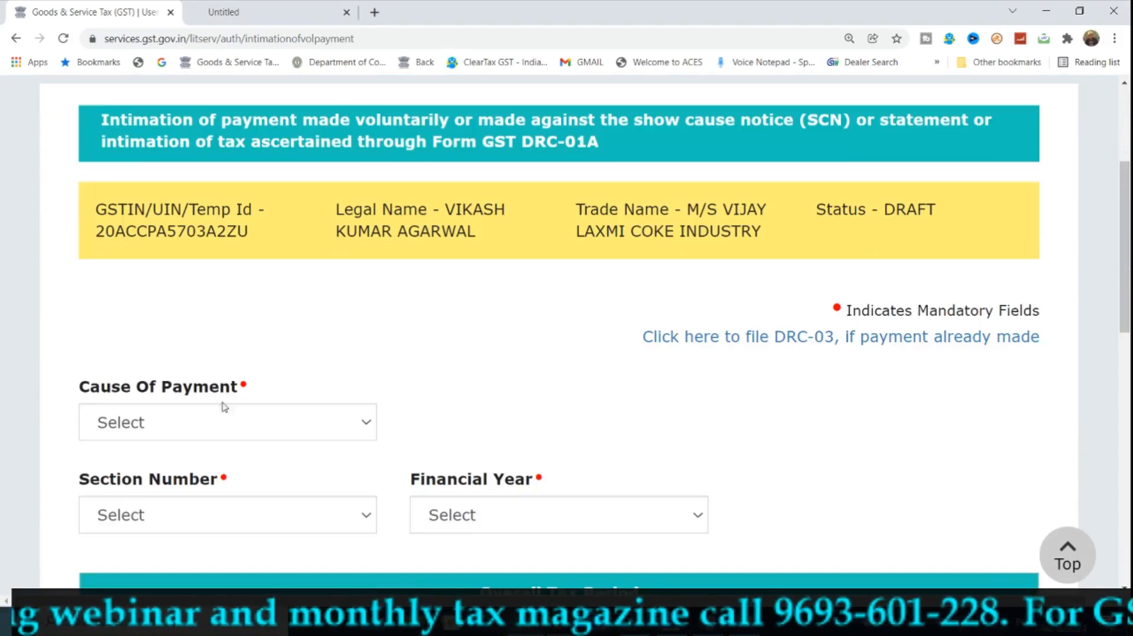
pyautogui.click(220, 8)
pyautogui.scroll(-3, 367, 285)
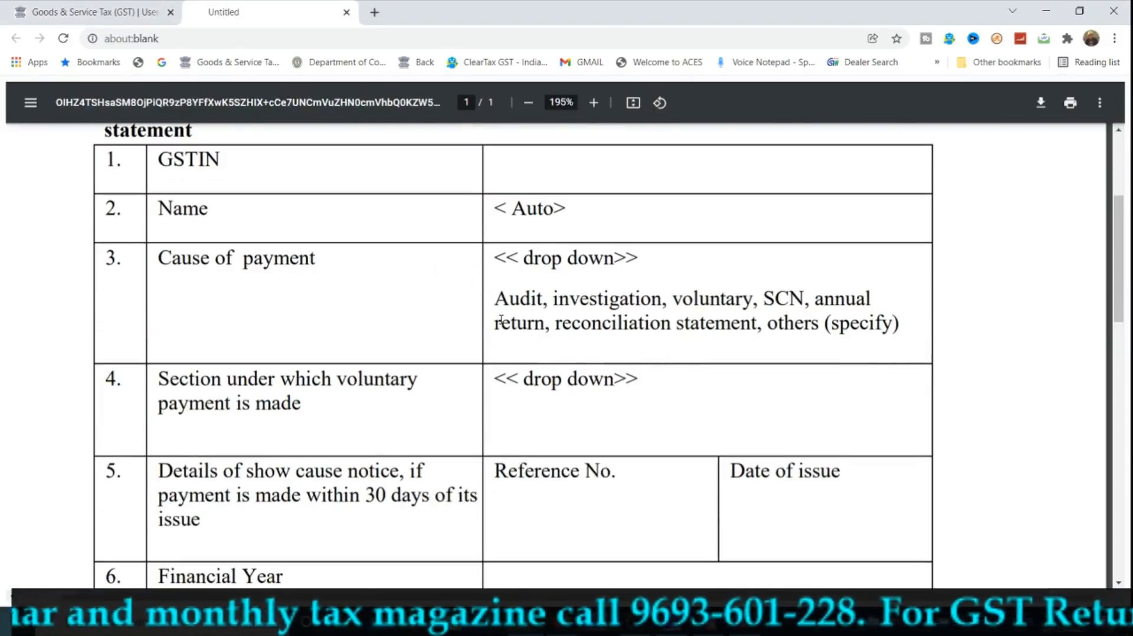
pyautogui.moveTo(495, 299); pyautogui.dragTo(801, 299)
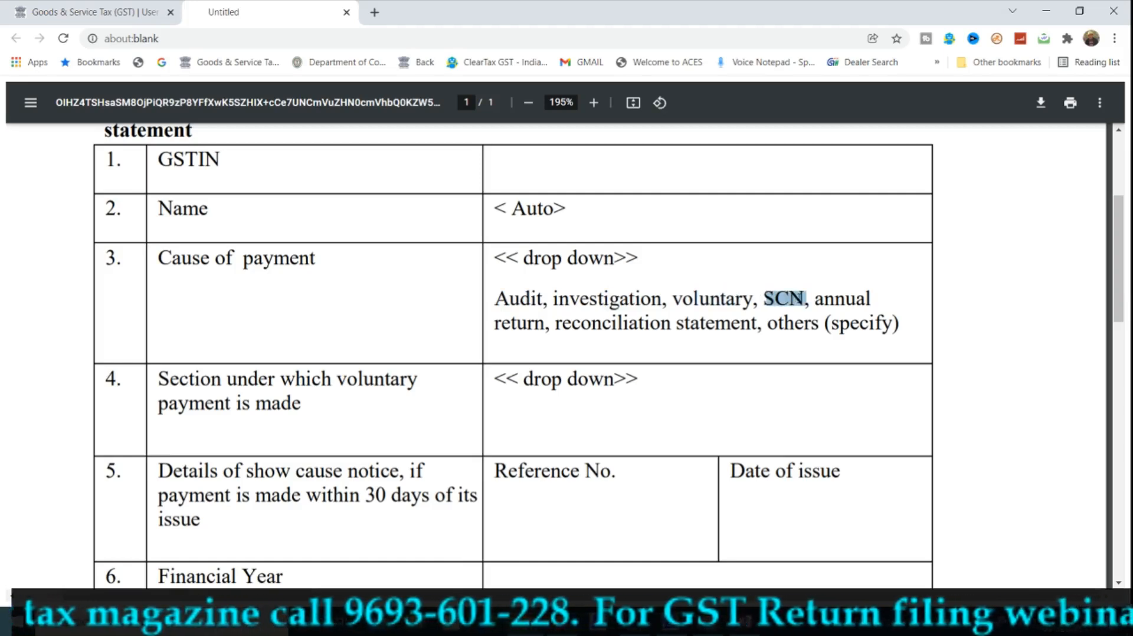
pyautogui.moveTo(564, 324); pyautogui.dragTo(742, 324)
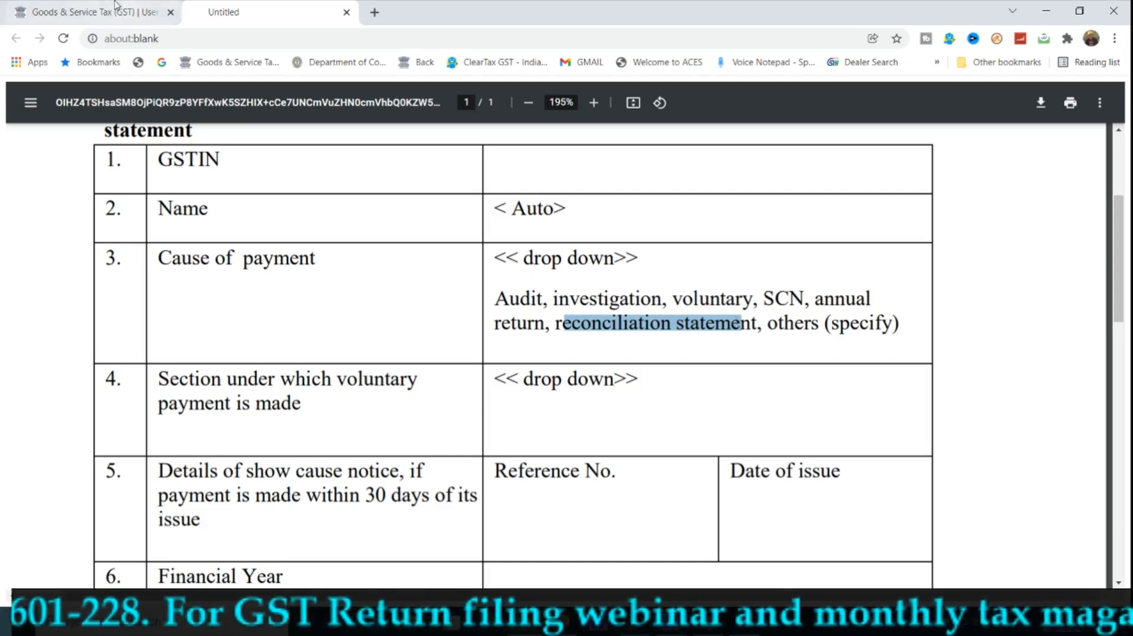
# Set the portal form's Cause Of Payment to "Intimation of tax ascertained through DRC-01A"
pyautogui.hotkey('ctrl', 'shift', 'Tab')
pyautogui.click(287, 424)
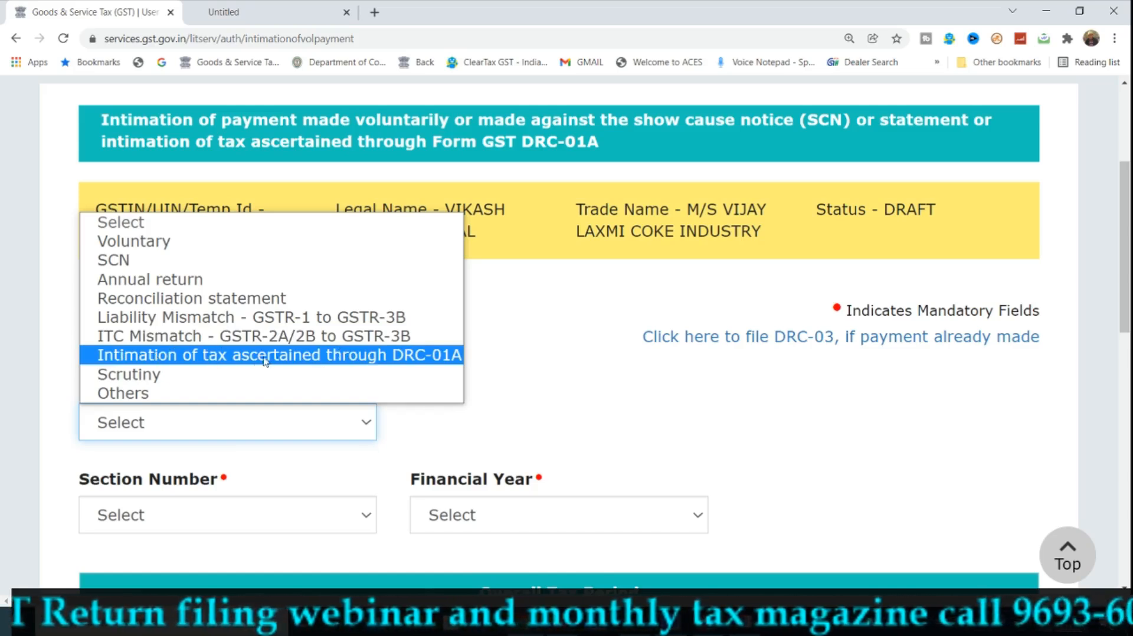
pyautogui.click(320, 356)
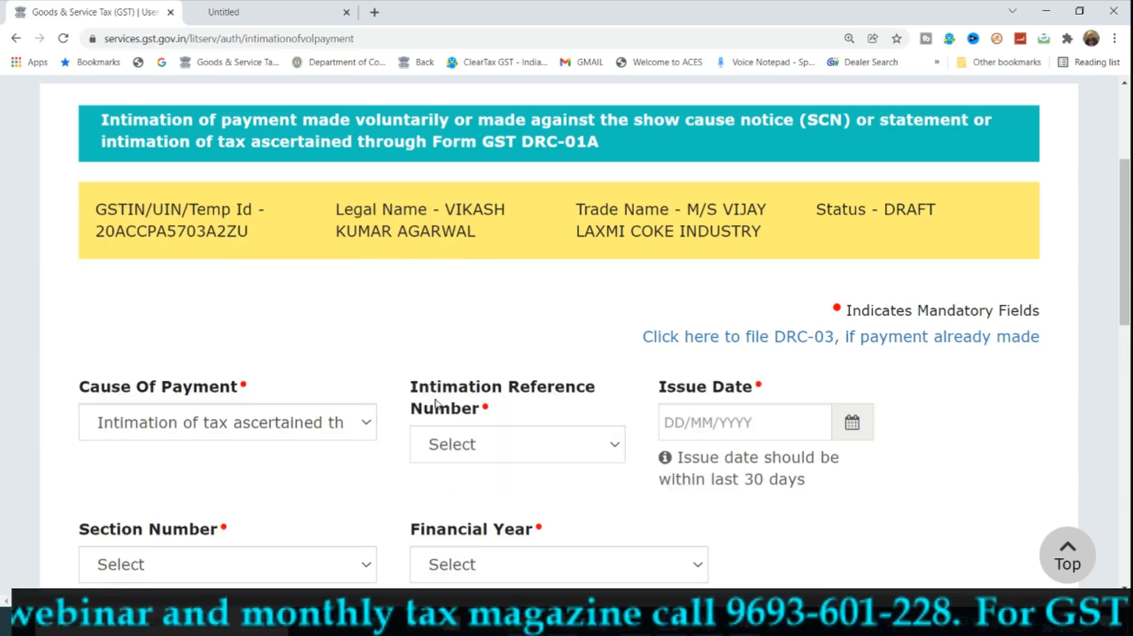
# Check the Intimation Reference Number choices, the Issue Date field and the remaining fields of the DRC-01A payment cause
pyautogui.click(539, 448)
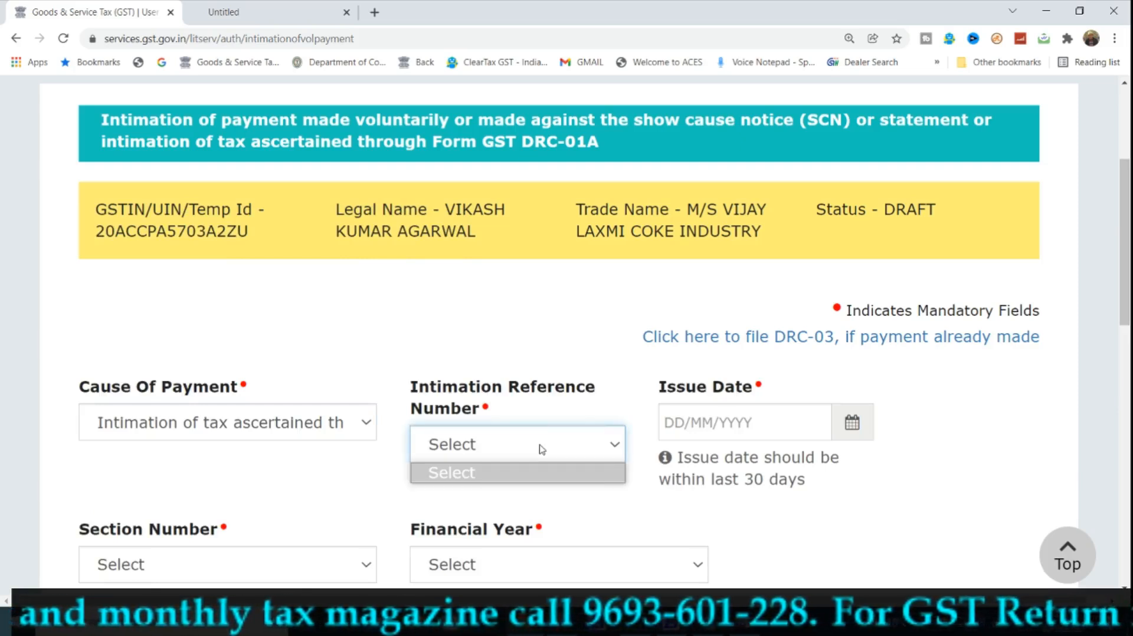
pyautogui.click(583, 456)
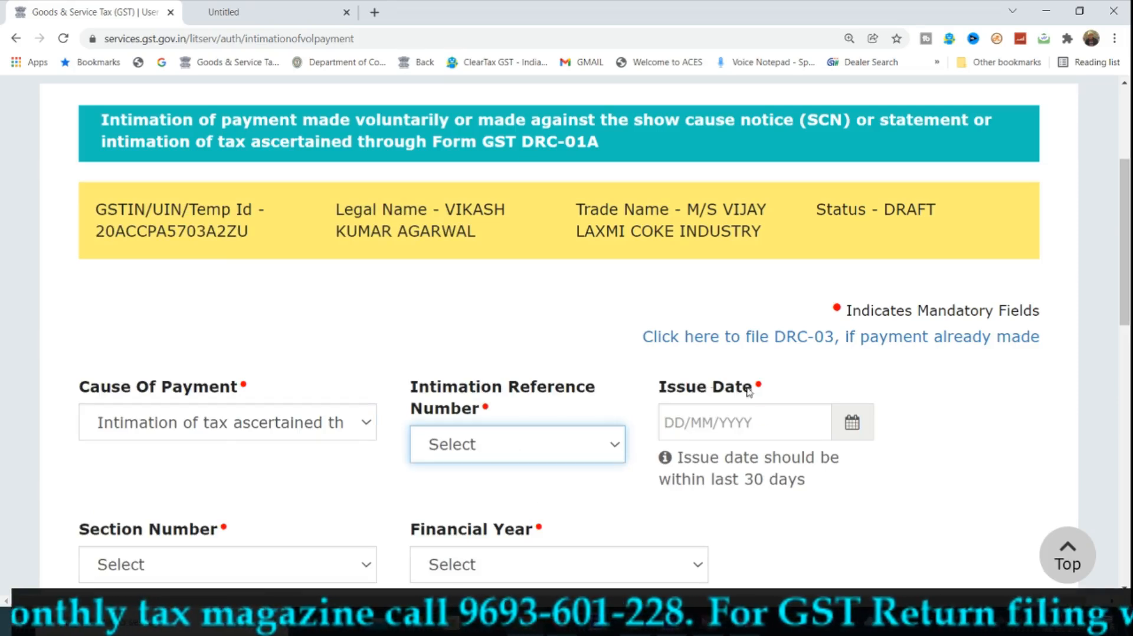
pyautogui.click(741, 422)
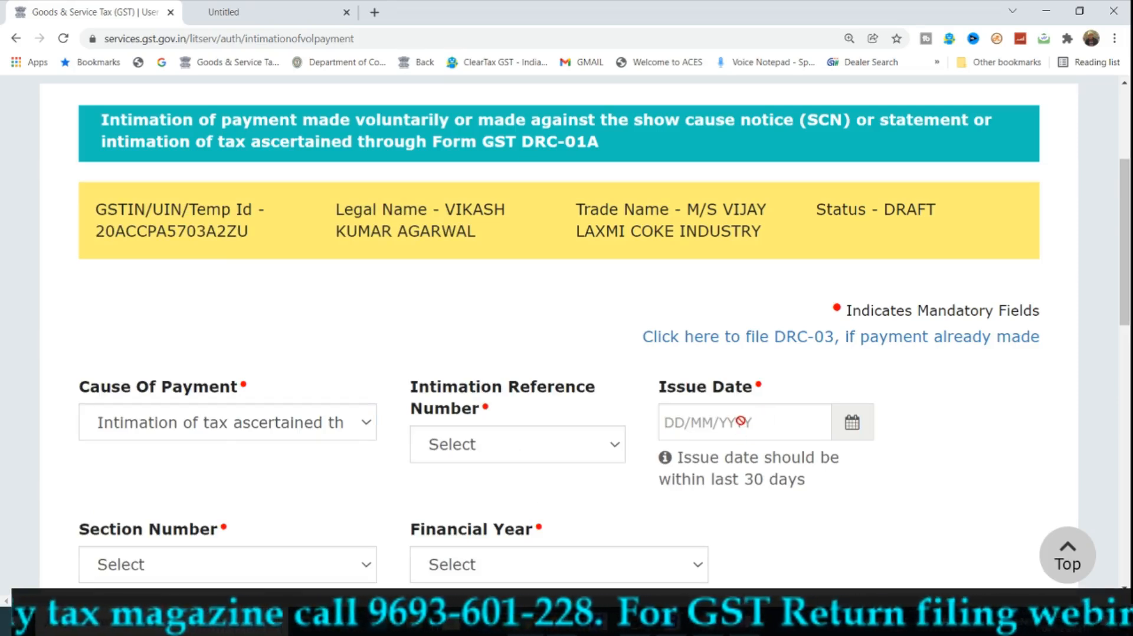
pyautogui.scroll(-4, 740, 422)
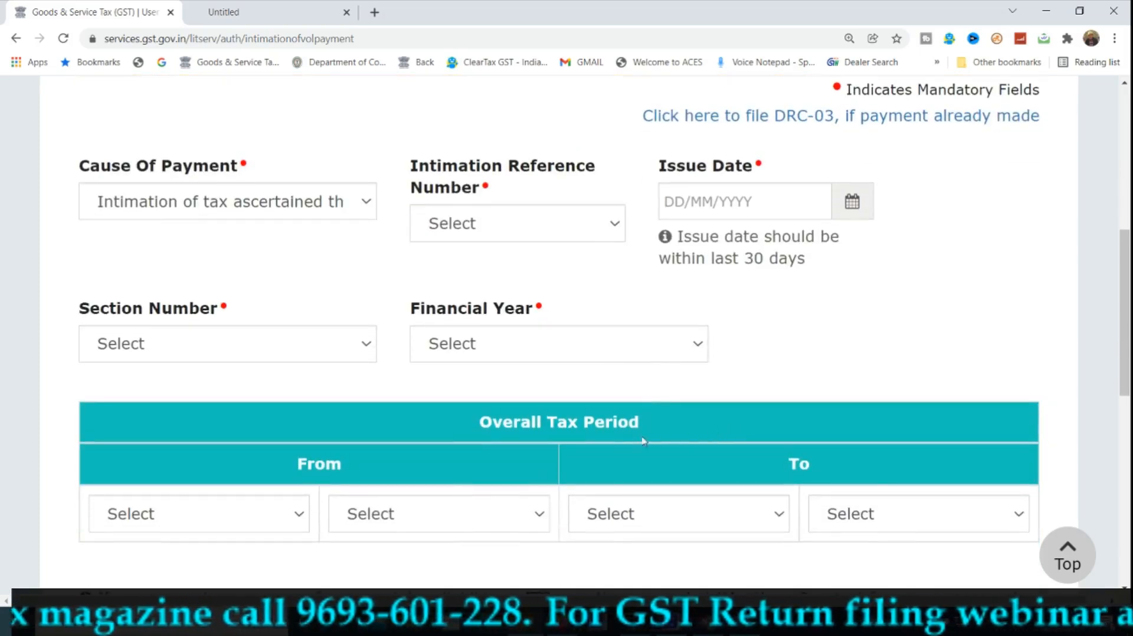
pyautogui.scroll(1, 418, 365)
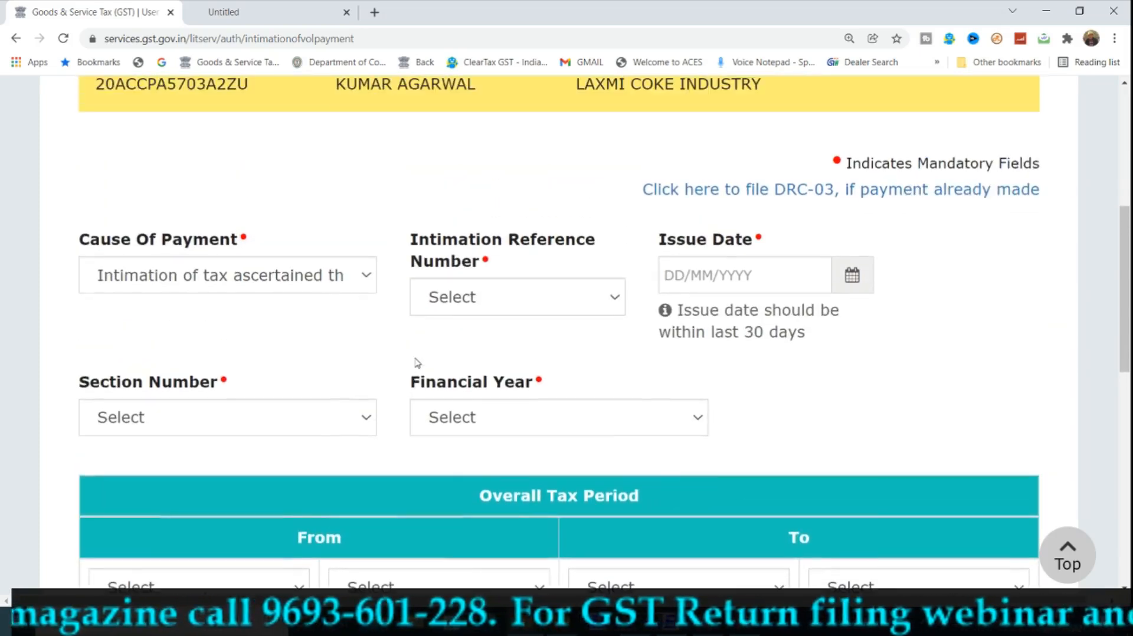
# Change Cause Of Payment to Scrutiny and check the choices for the Scrutiny Reference Number
pyautogui.click(362, 271)
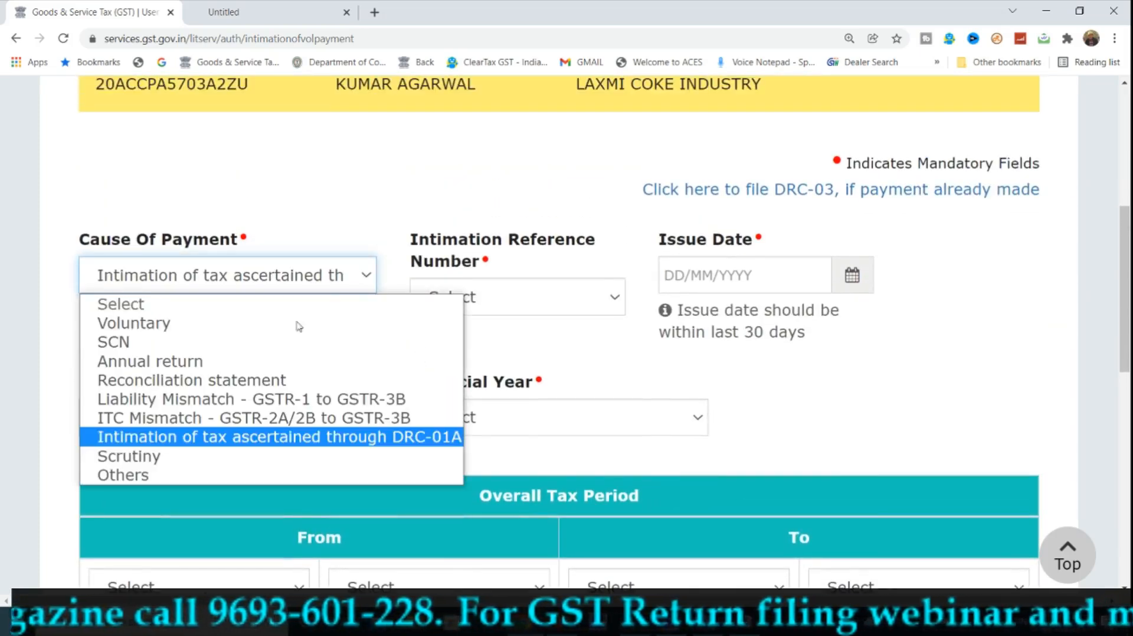
pyautogui.click(215, 455)
pyautogui.click(757, 298)
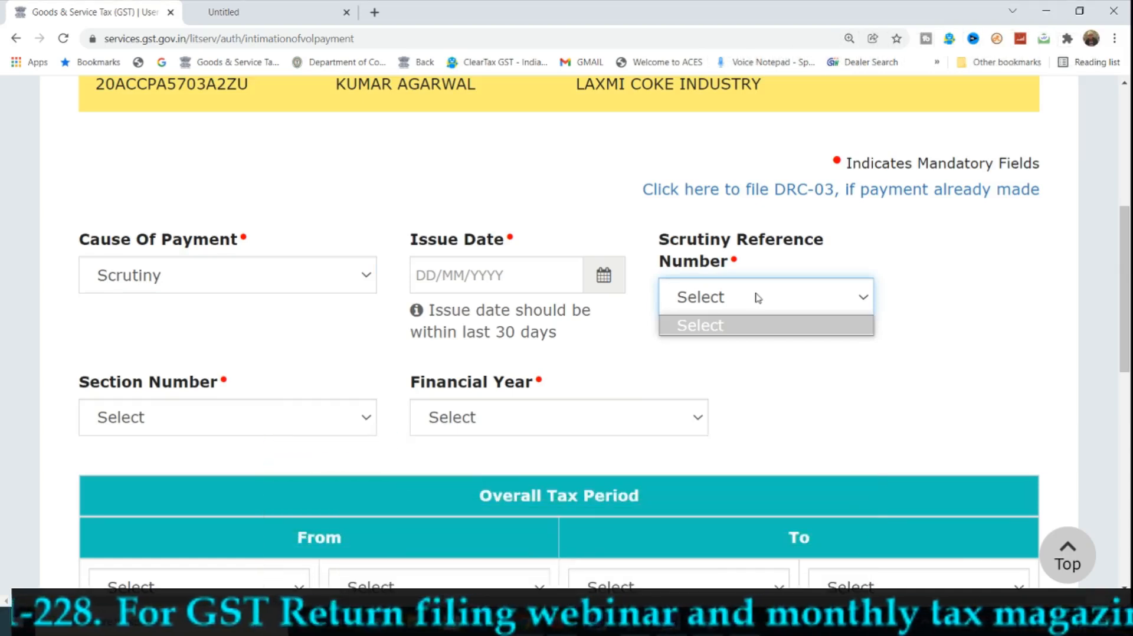
pyautogui.click(542, 226)
pyautogui.click(248, 5)
pyautogui.click(178, 5)
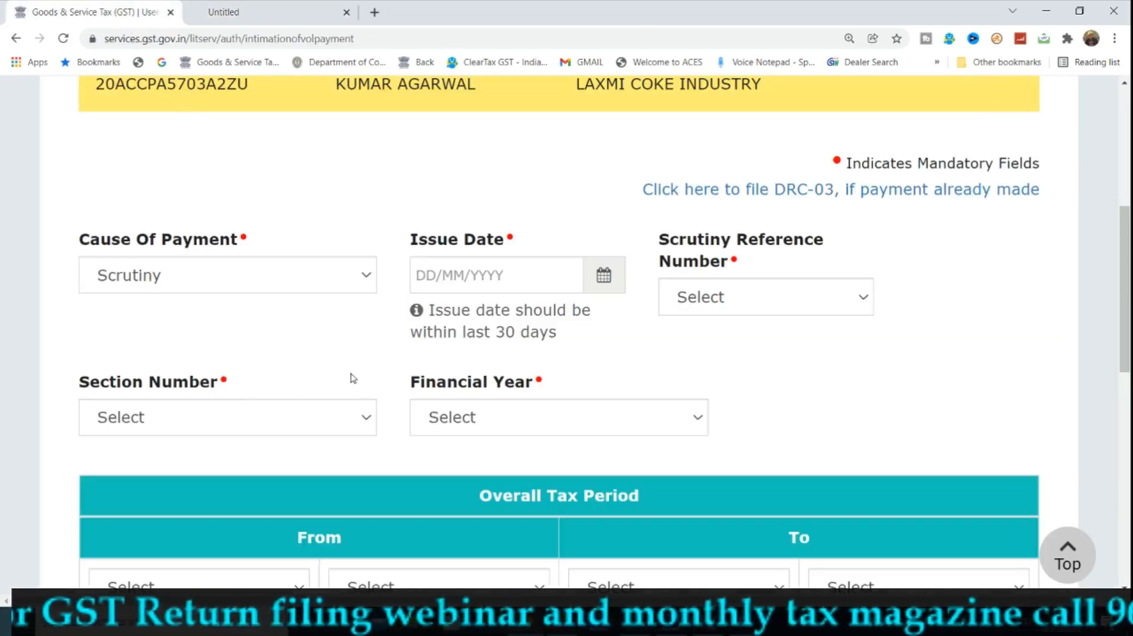
# Examine the payment details table in the PDF form, highlighting its heading and the Penalty and Others columns
pyautogui.scroll(3, 353, 378)
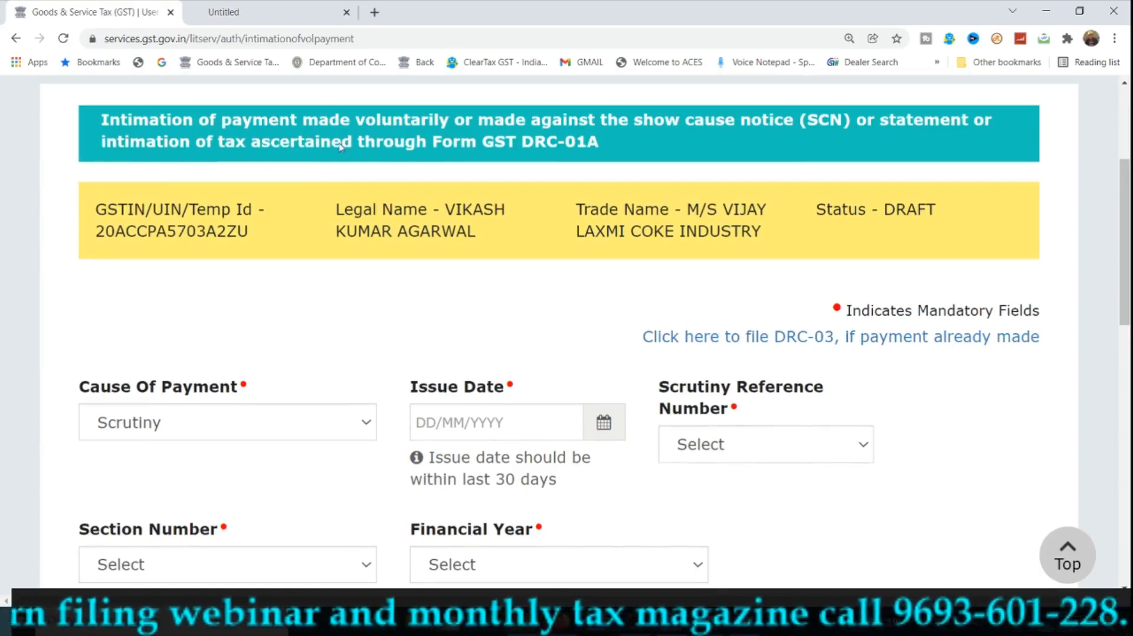
pyautogui.click(248, 12)
pyautogui.scroll(-5, 389, 325)
pyautogui.scroll(-3, 389, 326)
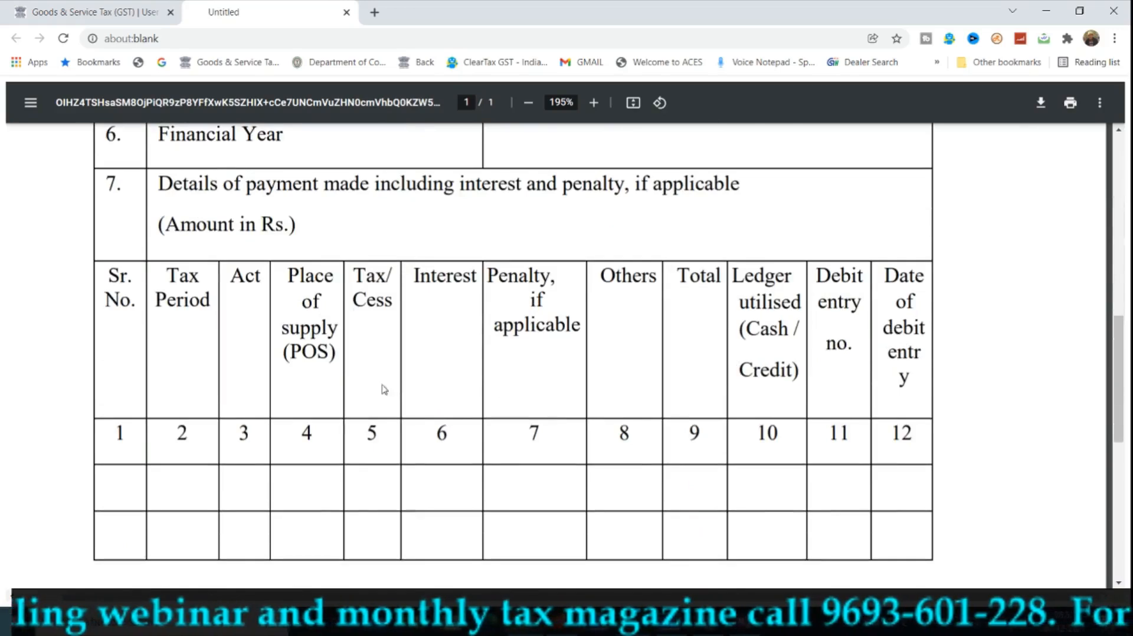
pyautogui.moveTo(184, 184); pyautogui.dragTo(455, 188)
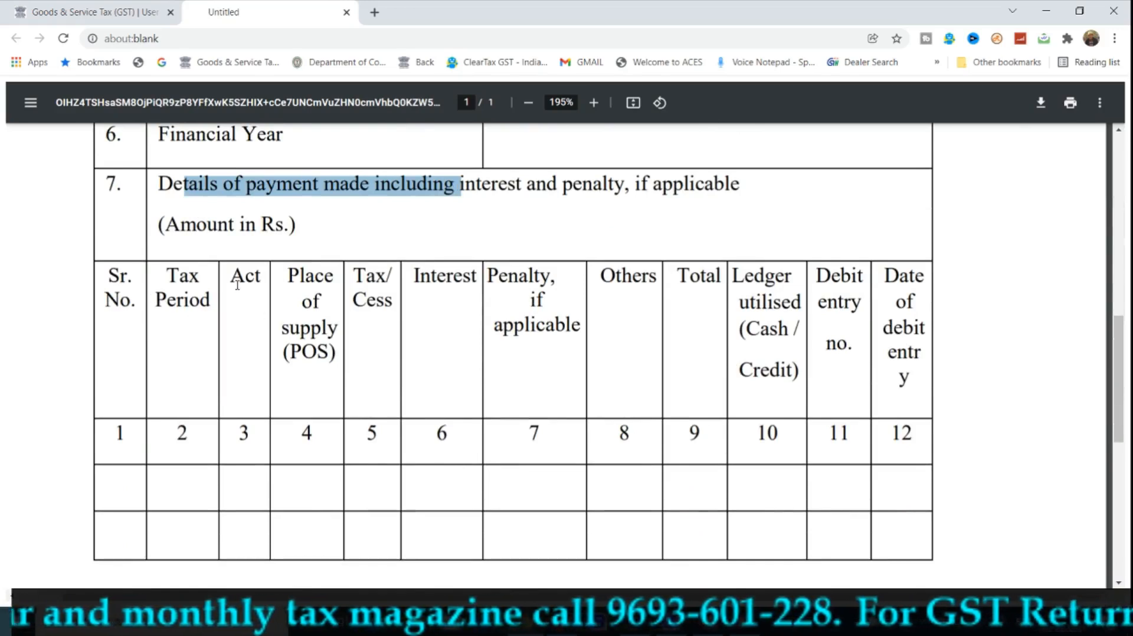
pyautogui.moveTo(350, 271); pyautogui.dragTo(557, 332)
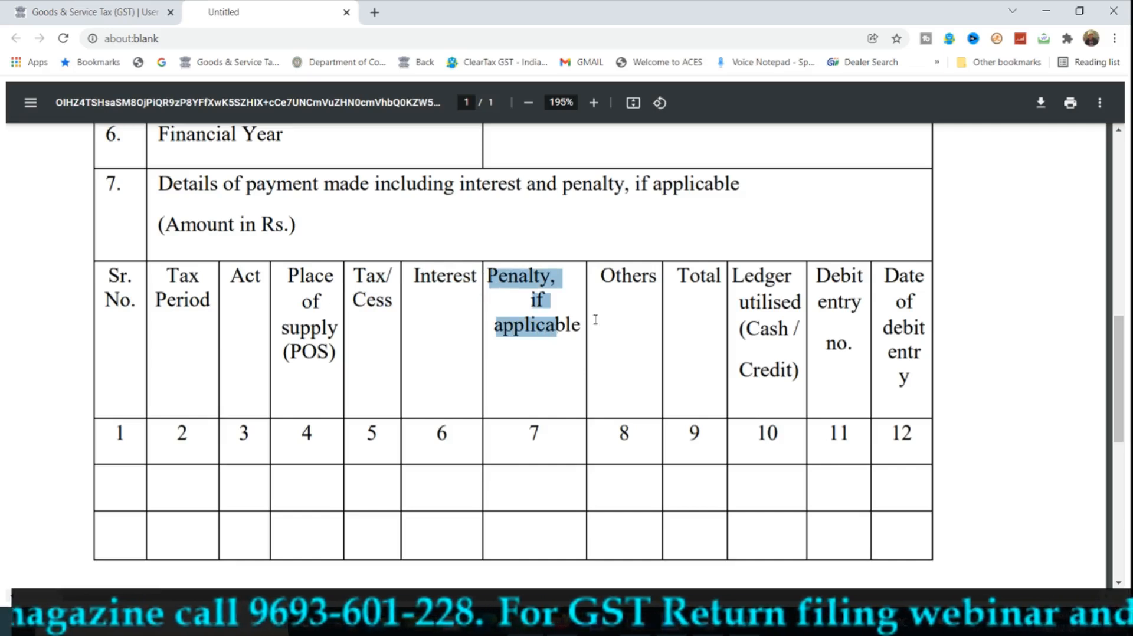
pyautogui.moveTo(602, 276); pyautogui.dragTo(658, 277)
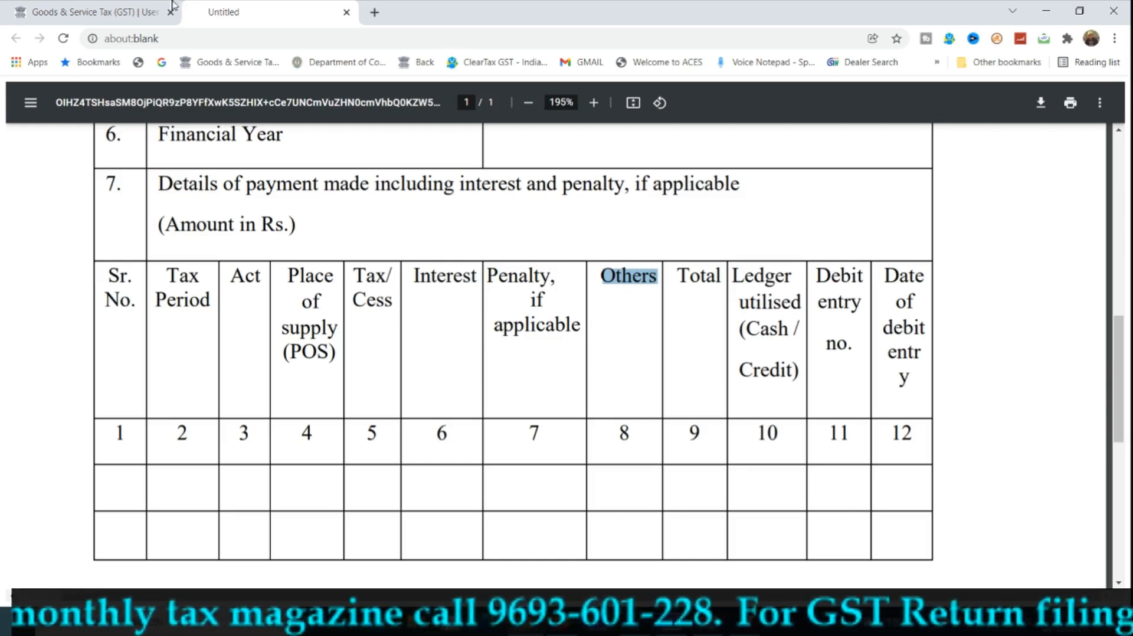
# Go back to the portal form and inspect its payment details table columns from Tax Period through Fee, Others and Total
pyautogui.click(95, 11)
pyautogui.scroll(-3, 637, 407)
pyautogui.scroll(-8, 671, 419)
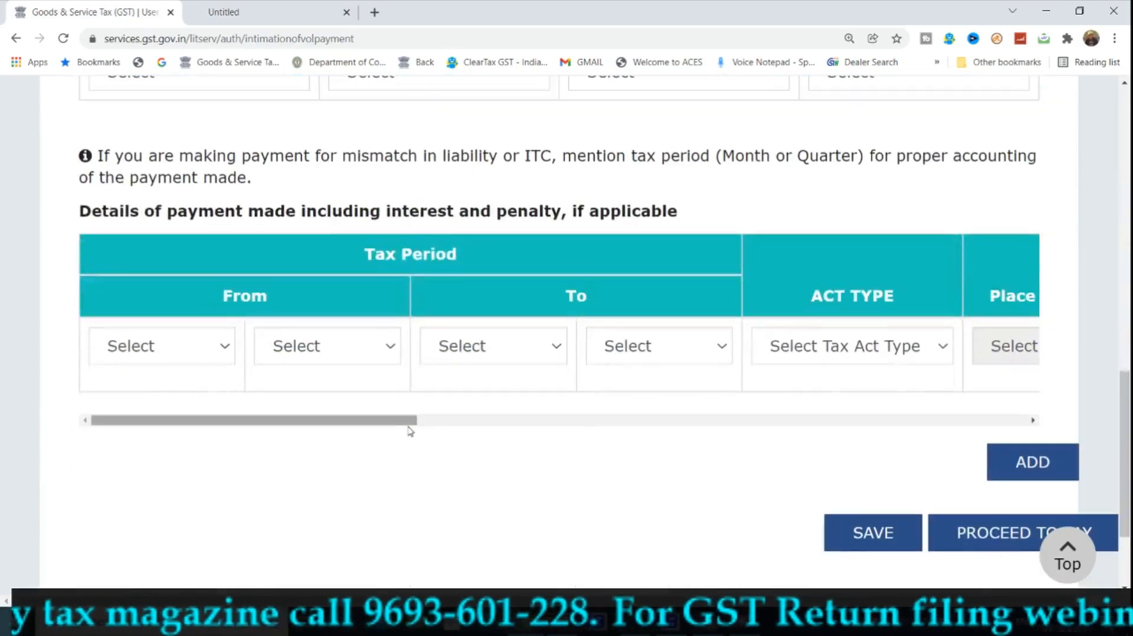
pyautogui.moveTo(408, 425); pyautogui.dragTo(770, 420)
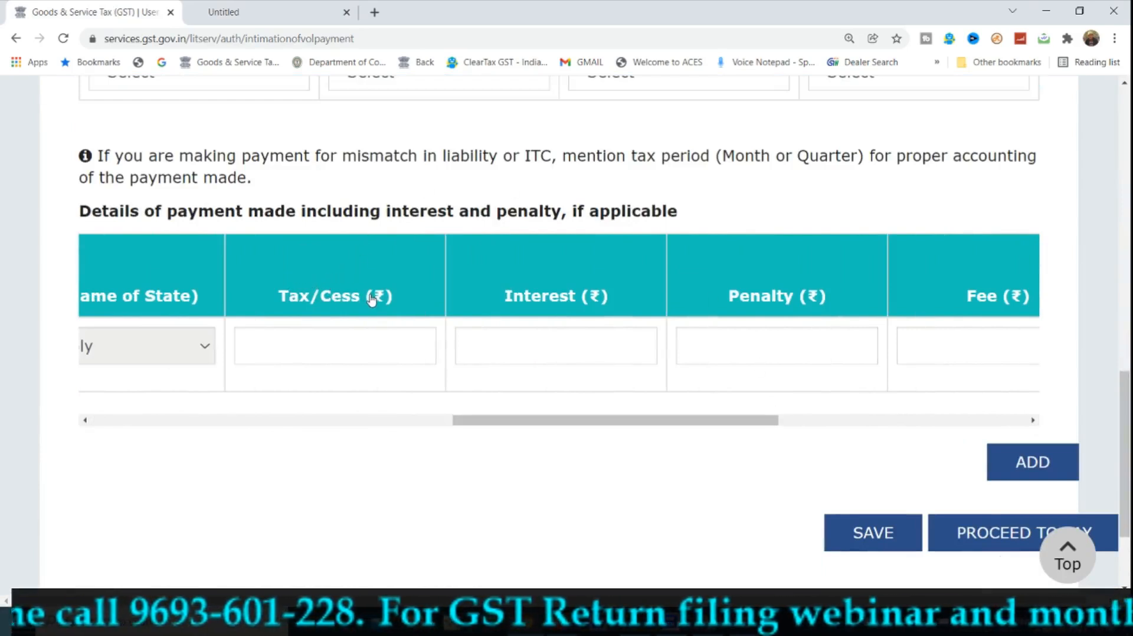
pyautogui.moveTo(630, 421); pyautogui.dragTo(835, 449)
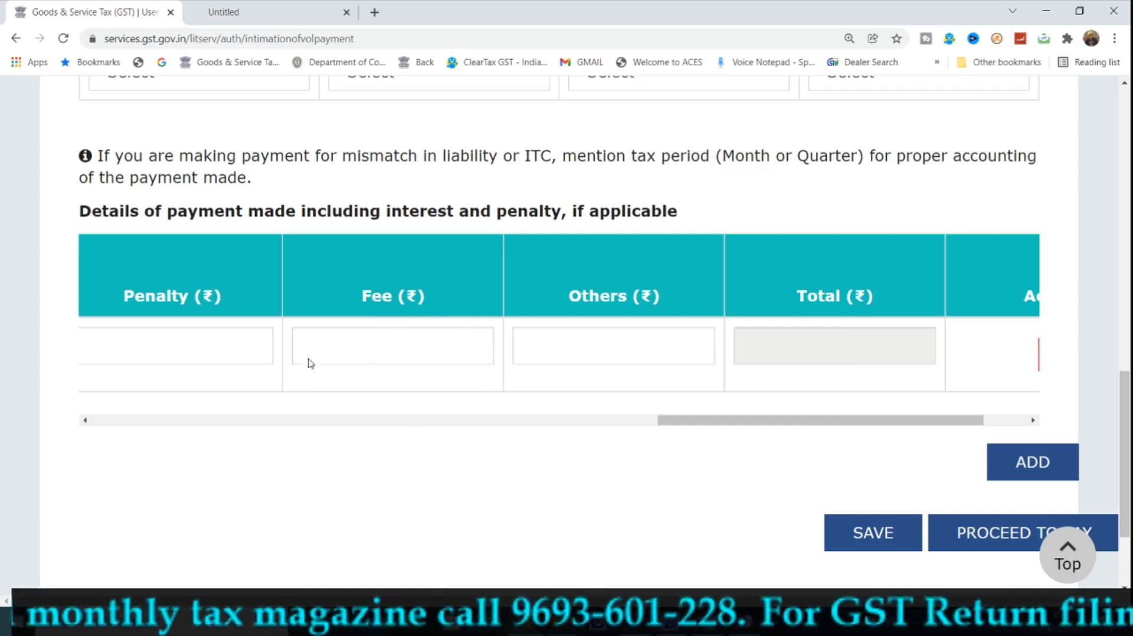
# Compare with the PDF form's payment columns and cause of payment row, then return to the portal form
pyautogui.click(298, 8)
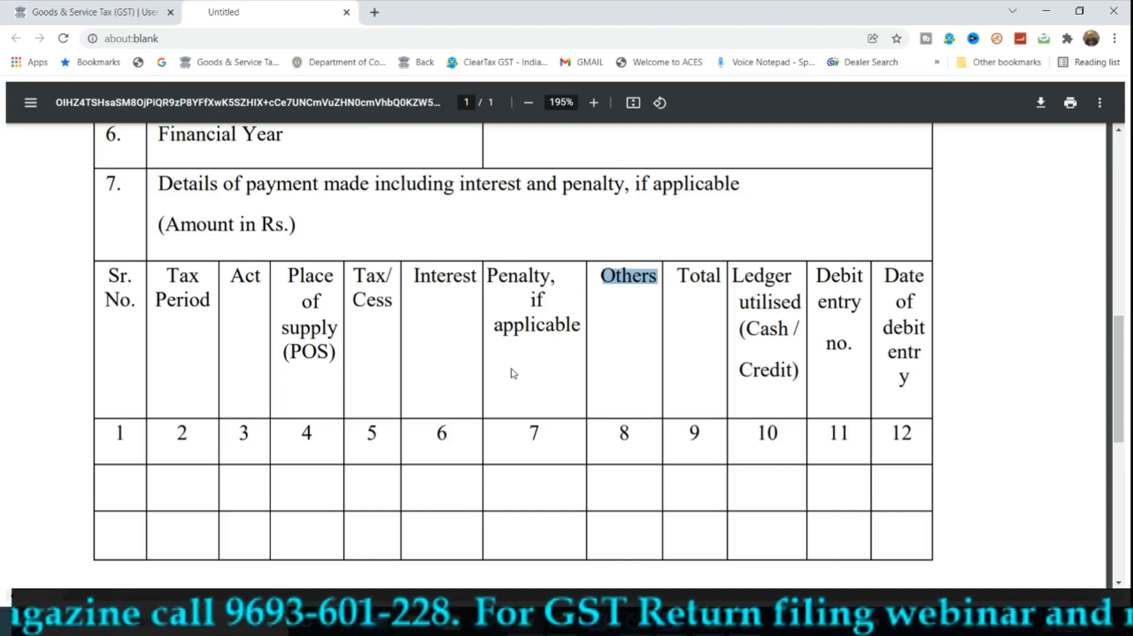
pyautogui.scroll(5, 513, 373)
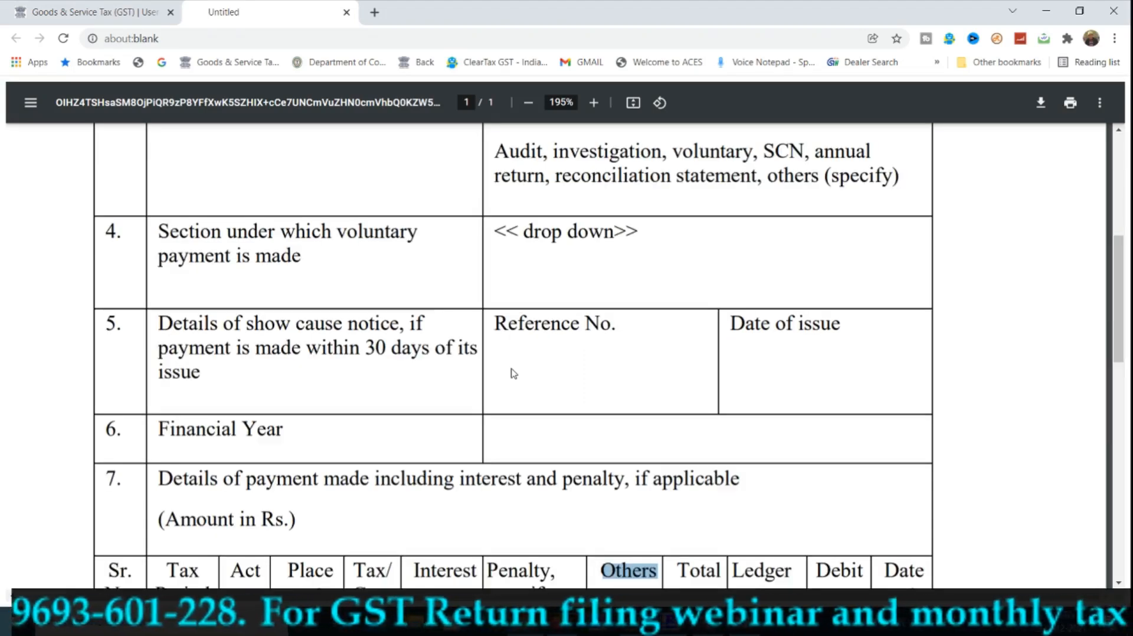
pyautogui.scroll(3, 513, 373)
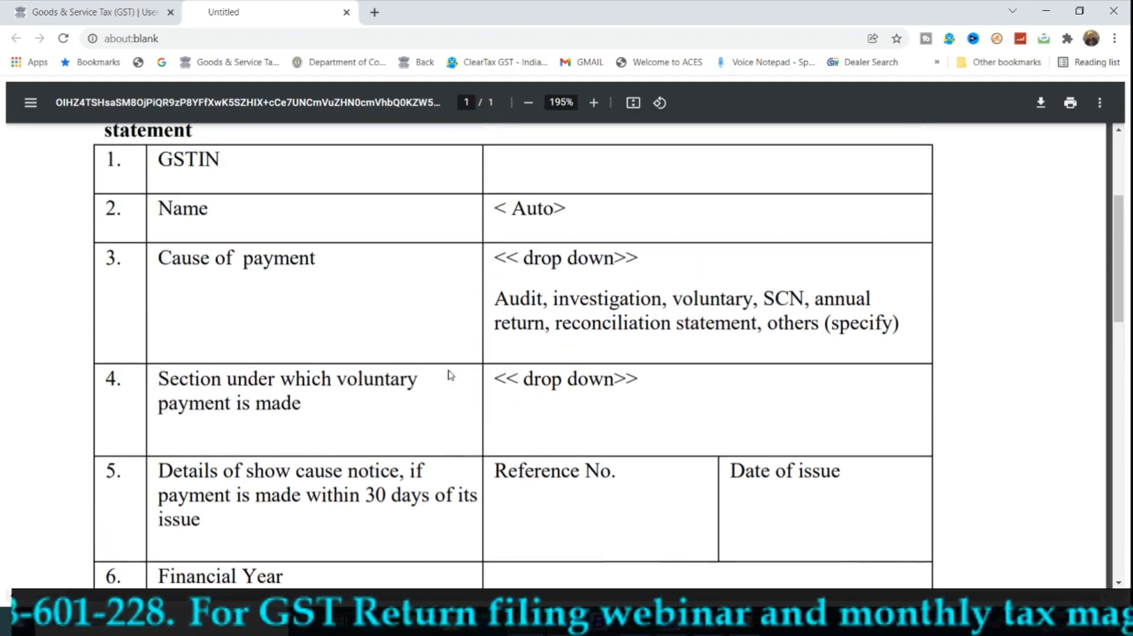
pyautogui.click(147, 6)
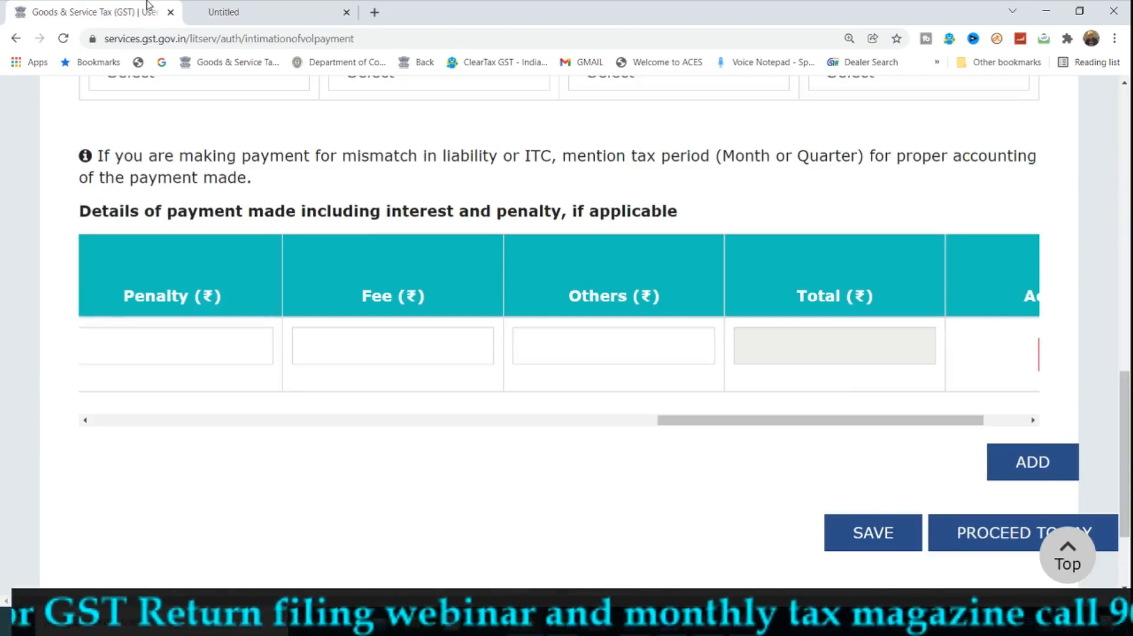
# Switch to OneNote and handwrite "DRC-03" with an arrow to "DRC-07" in a blank area, underlining both
pyautogui.click(711, 623)
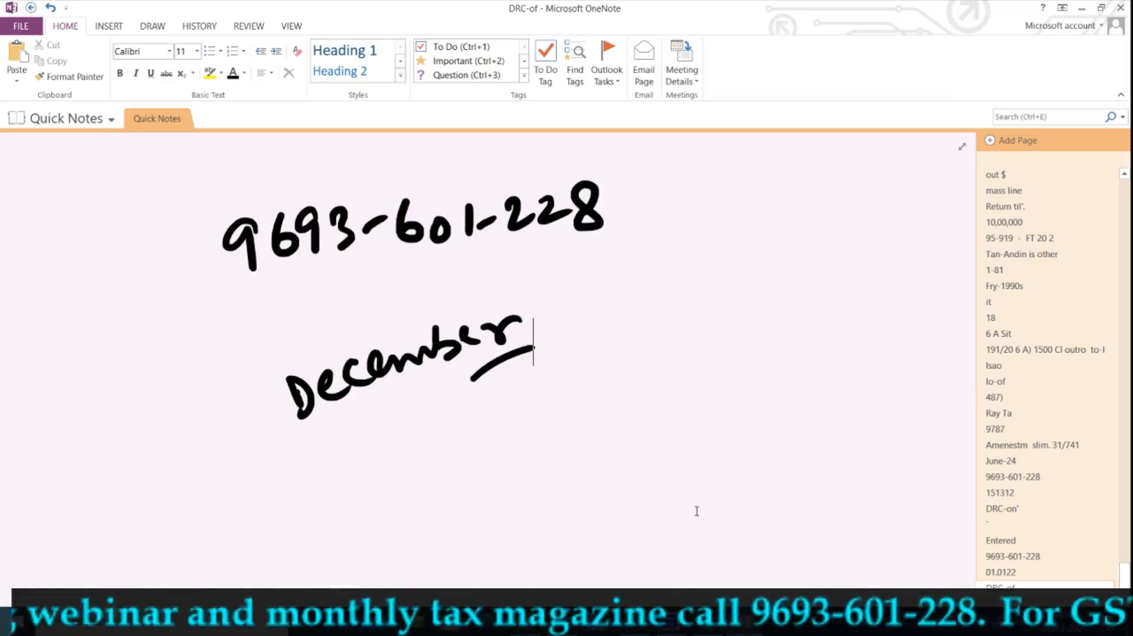
pyautogui.scroll(-5, 685, 407)
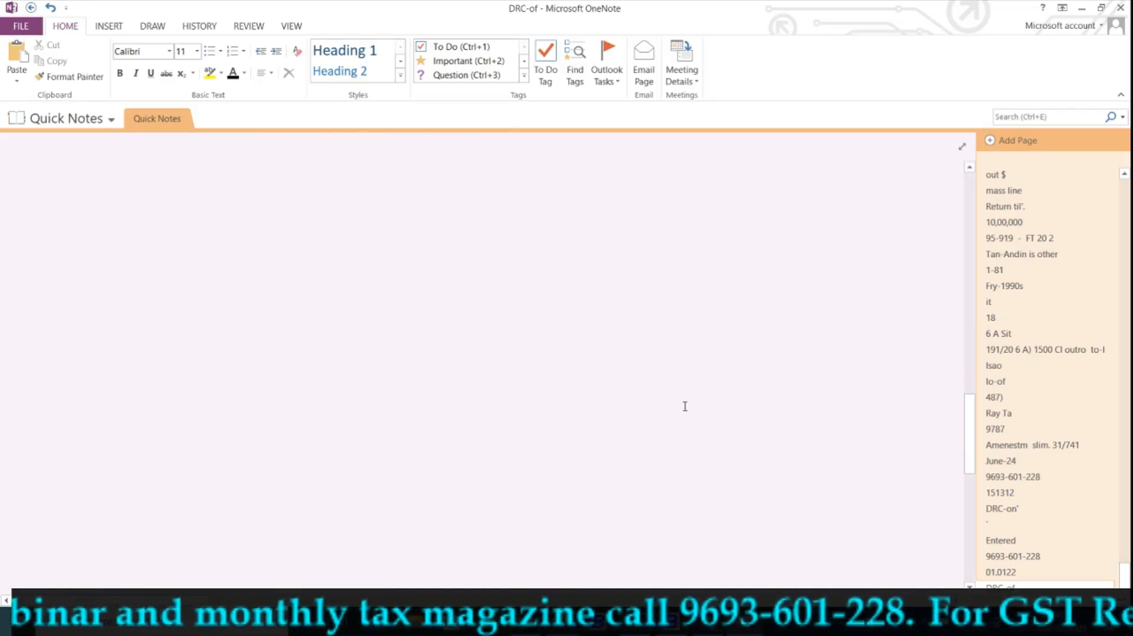
pyautogui.moveTo(228, 264)
pyautogui.mouseDown()
pyautogui.moveTo(241, 306)
pyautogui.moveTo(301, 287)
pyautogui.mouseUp()
pyautogui.moveTo(335, 247); pyautogui.dragTo(336, 272)
pyautogui.moveTo(336, 258); pyautogui.dragTo(372, 236)
pyautogui.moveTo(383, 218)
pyautogui.mouseDown()
pyautogui.moveTo(406, 239)
pyautogui.moveTo(373, 259)
pyautogui.mouseUp()
pyautogui.moveTo(406, 255)
pyautogui.mouseDown()
pyautogui.moveTo(308, 297)
pyautogui.moveTo(380, 324)
pyautogui.mouseUp()
pyautogui.click(352, 316)
pyautogui.moveTo(394, 304); pyautogui.dragTo(369, 363)
pyautogui.moveTo(378, 354)
pyautogui.mouseDown()
pyautogui.moveTo(390, 372)
pyautogui.moveTo(420, 371)
pyautogui.mouseUp()
pyautogui.moveTo(452, 342)
pyautogui.mouseDown()
pyautogui.moveTo(425, 372)
pyautogui.moveTo(480, 329)
pyautogui.mouseUp()
pyautogui.moveTo(499, 315)
pyautogui.mouseDown()
pyautogui.moveTo(492, 338)
pyautogui.moveTo(534, 334)
pyautogui.mouseUp()
pyautogui.moveTo(449, 391); pyautogui.dragTo(569, 351)
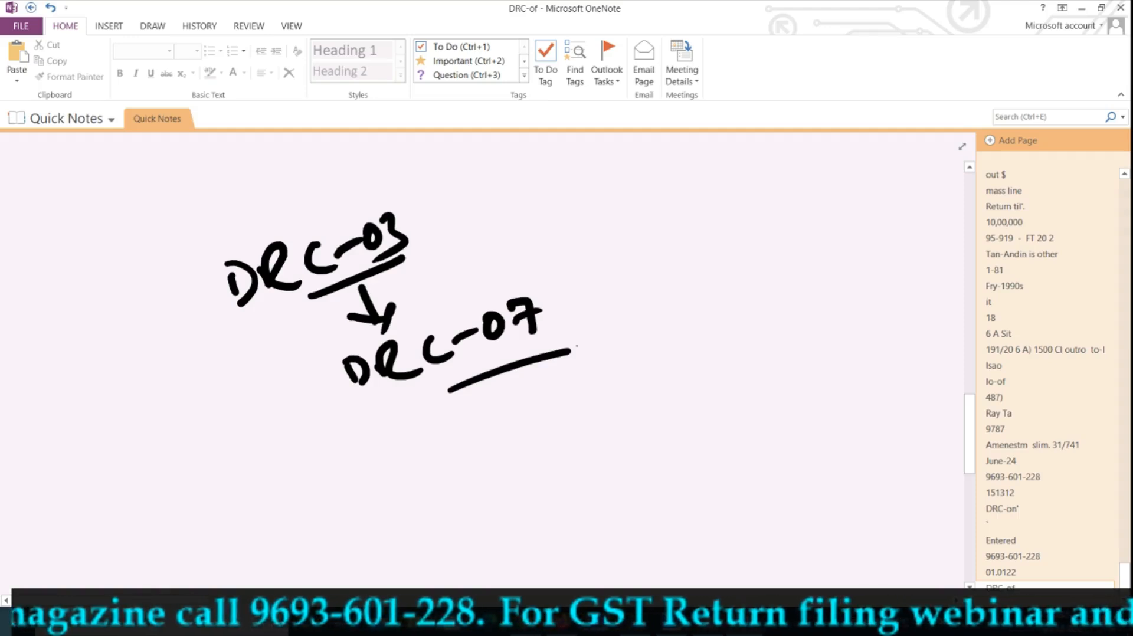
# Handwrite "ORDER" beside DRC-07 with a linking arrow and underline it
pyautogui.moveTo(551, 388)
pyautogui.mouseDown()
pyautogui.moveTo(597, 392)
pyautogui.moveTo(634, 372)
pyautogui.moveTo(667, 375)
pyautogui.moveTo(700, 335)
pyautogui.moveTo(725, 342)
pyautogui.mouseUp()
pyautogui.moveTo(717, 360)
pyautogui.mouseDown()
pyautogui.moveTo(745, 322)
pyautogui.moveTo(767, 351)
pyautogui.mouseUp()
pyautogui.moveTo(697, 406); pyautogui.dragTo(798, 369)
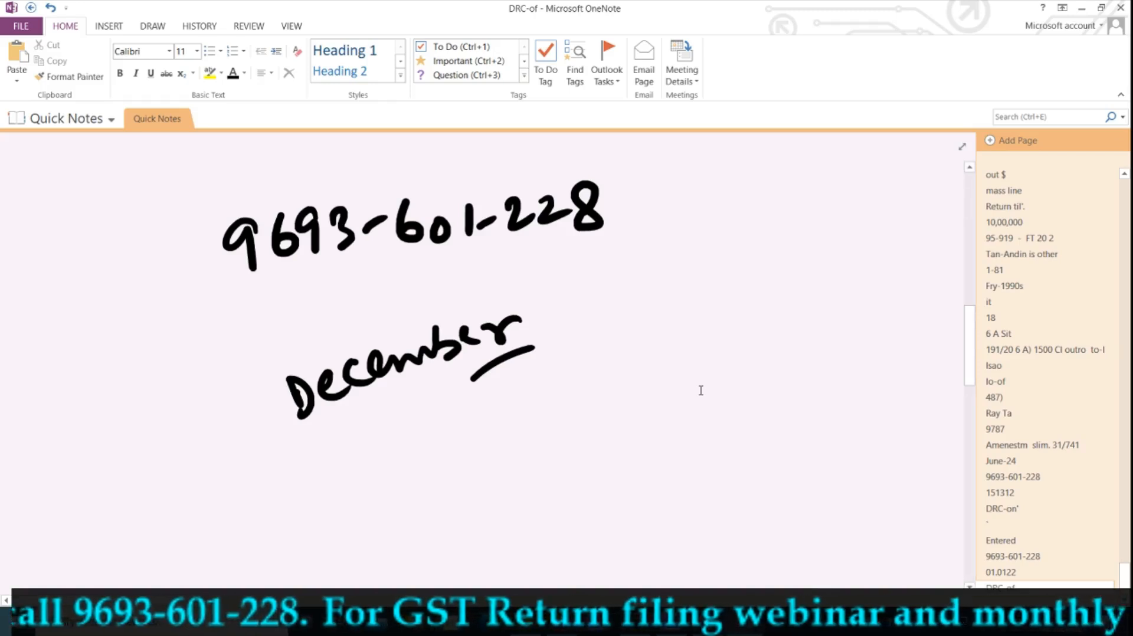
# Look back over the handwritten DRC notes and the earlier notes with the contact phone number and December
pyautogui.moveTo(746, 298)
pyautogui.mouseDown()
pyautogui.moveTo(785, 307)
pyautogui.moveTo(834, 288)
pyautogui.mouseUp()
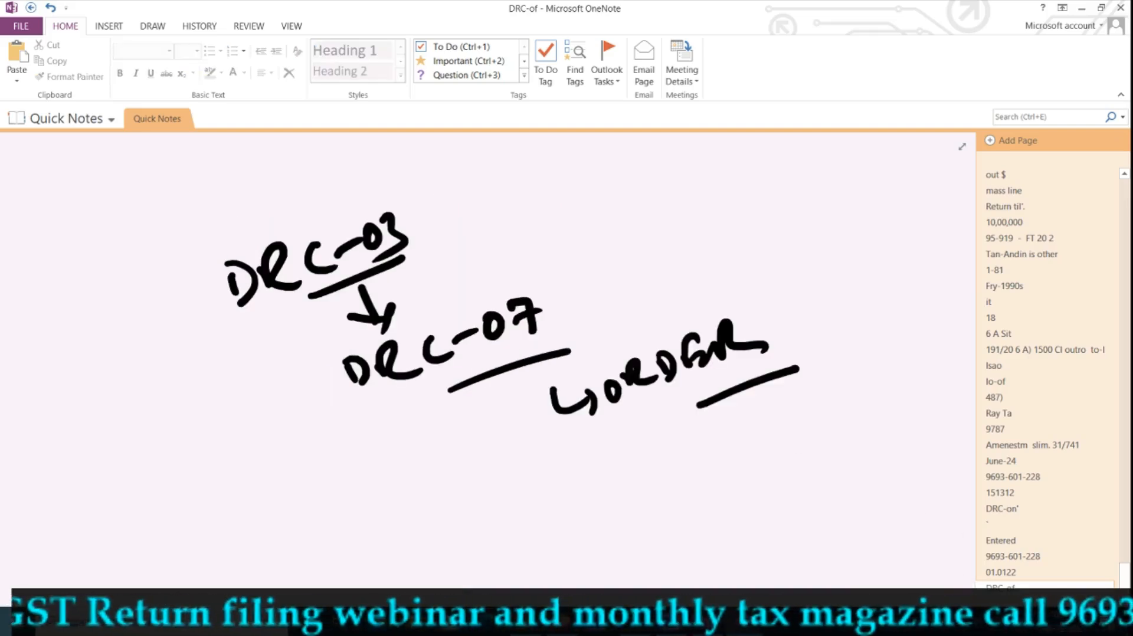
pyautogui.scroll(10, 803, 565)
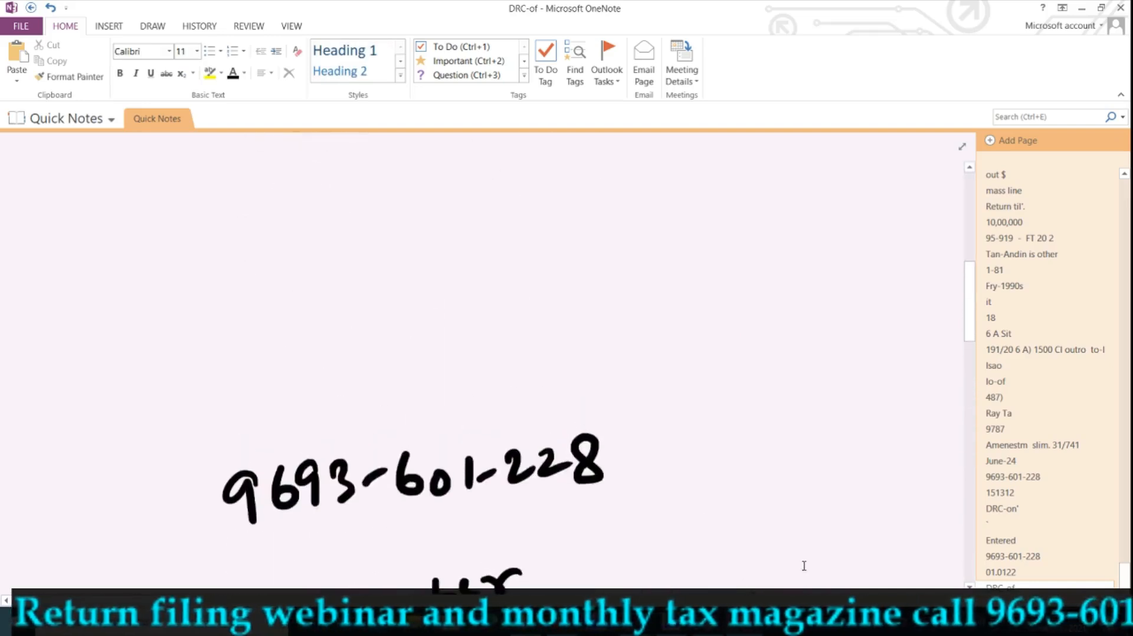
pyautogui.scroll(-4, 803, 565)
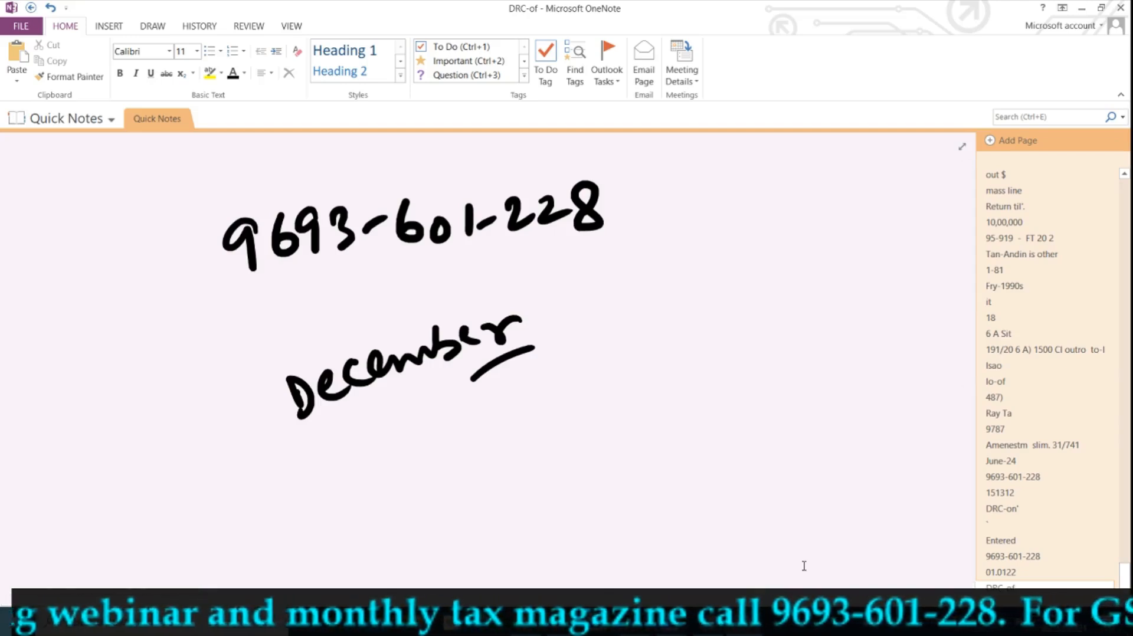
pyautogui.moveTo(525, 626)
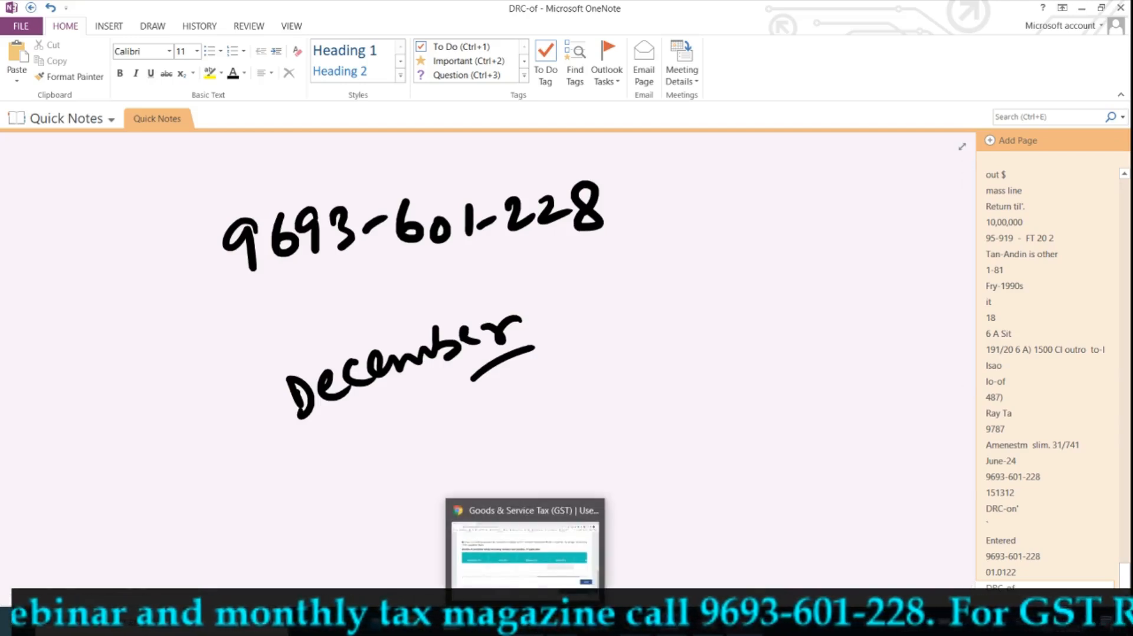